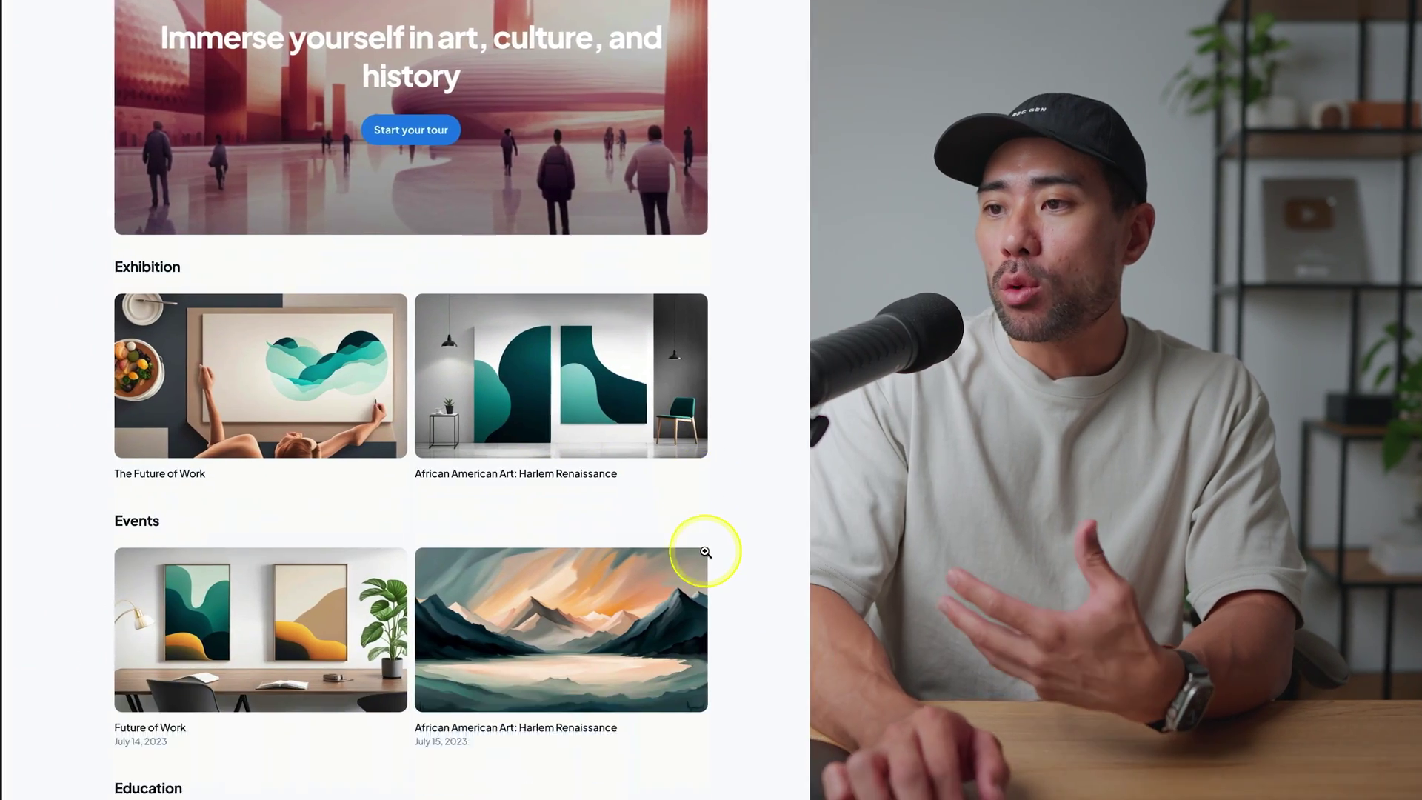
- Scroll down and back up through the museum landing page example
scroll(705, 552, down, 3)
scroll(704, 546, up, 5)
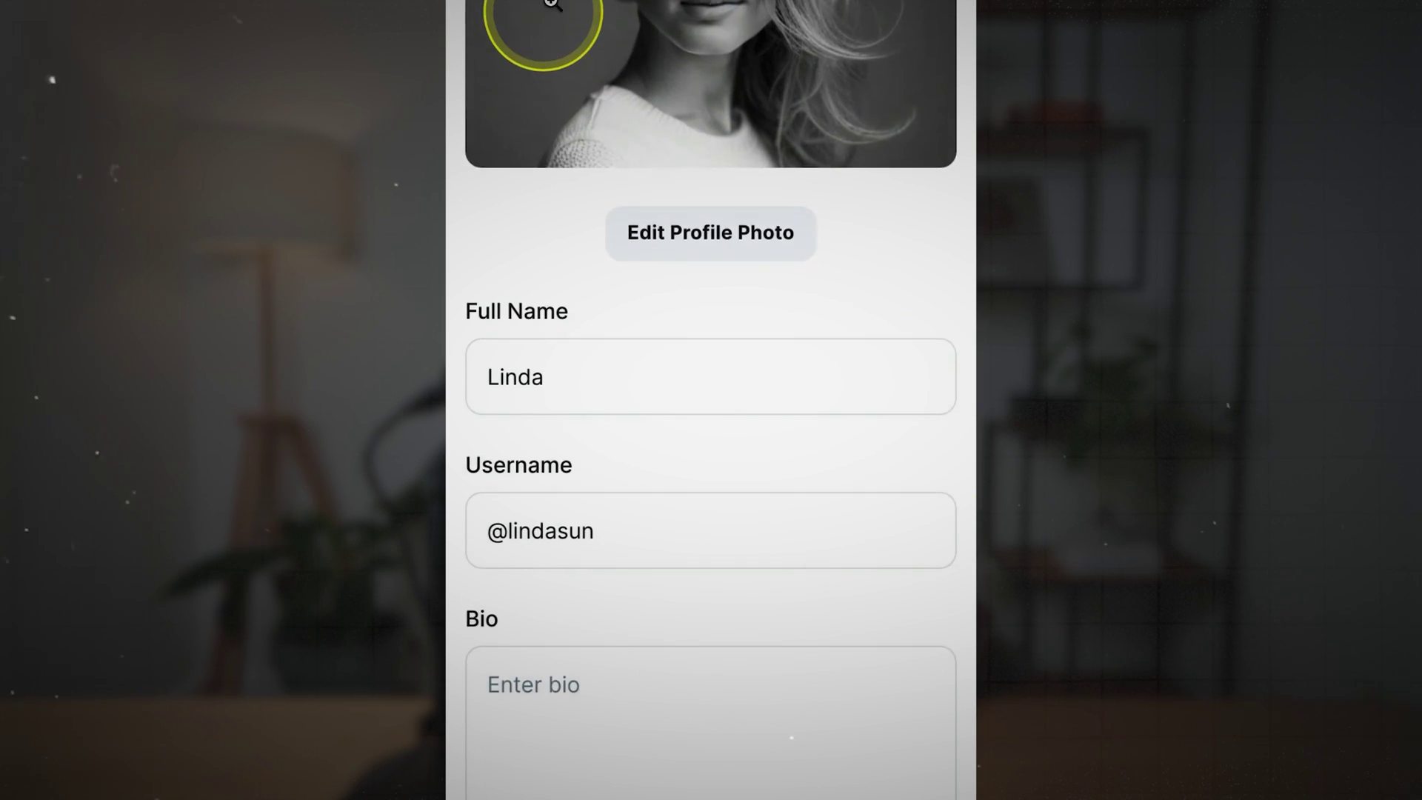
scroll(581, 97, down, 2)
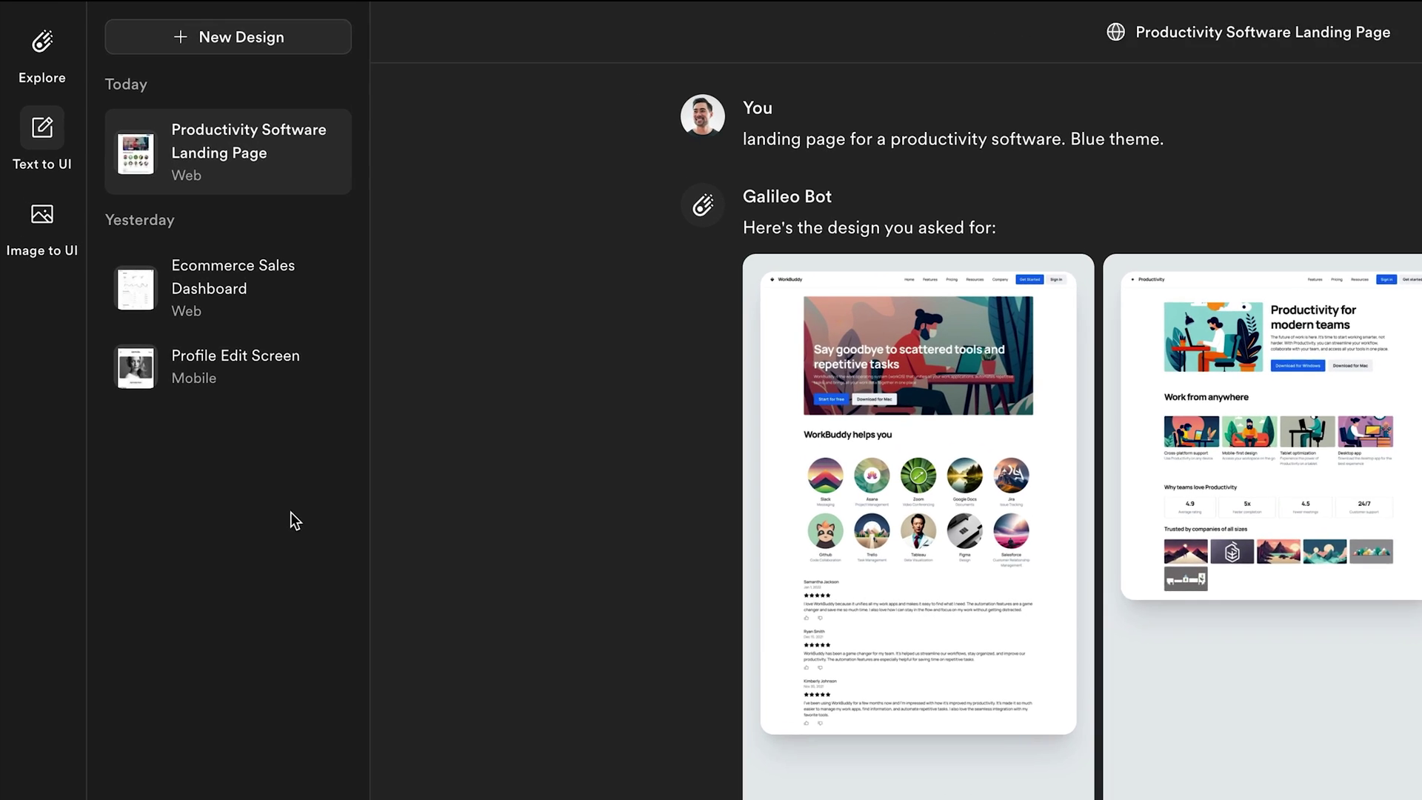
- Switch to Text to UI to show the Productivity Software Landing Page chat
click(41, 157)
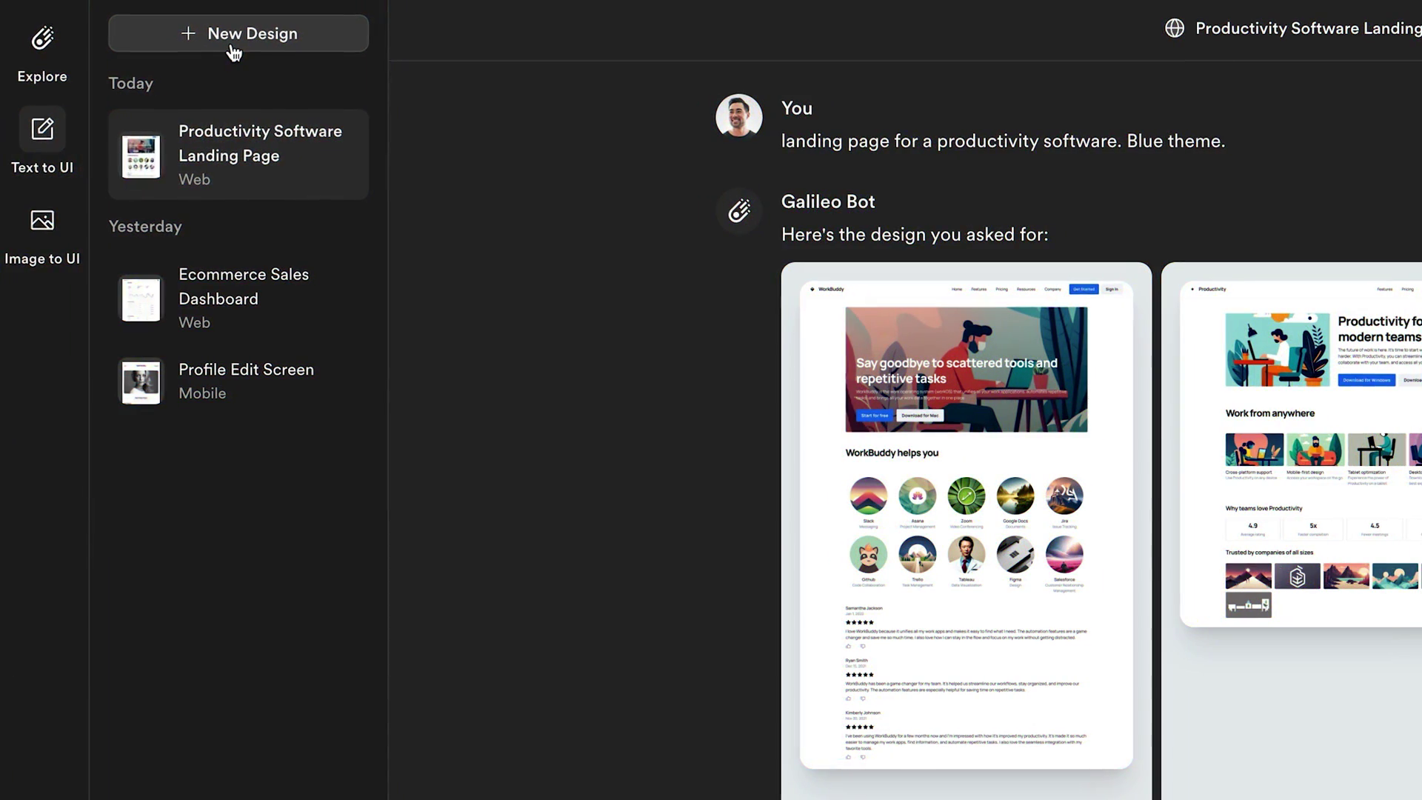
- Start a new Web design prompted 'A landing page for a clothing brand that's clean and minimalist.'
click(227, 39)
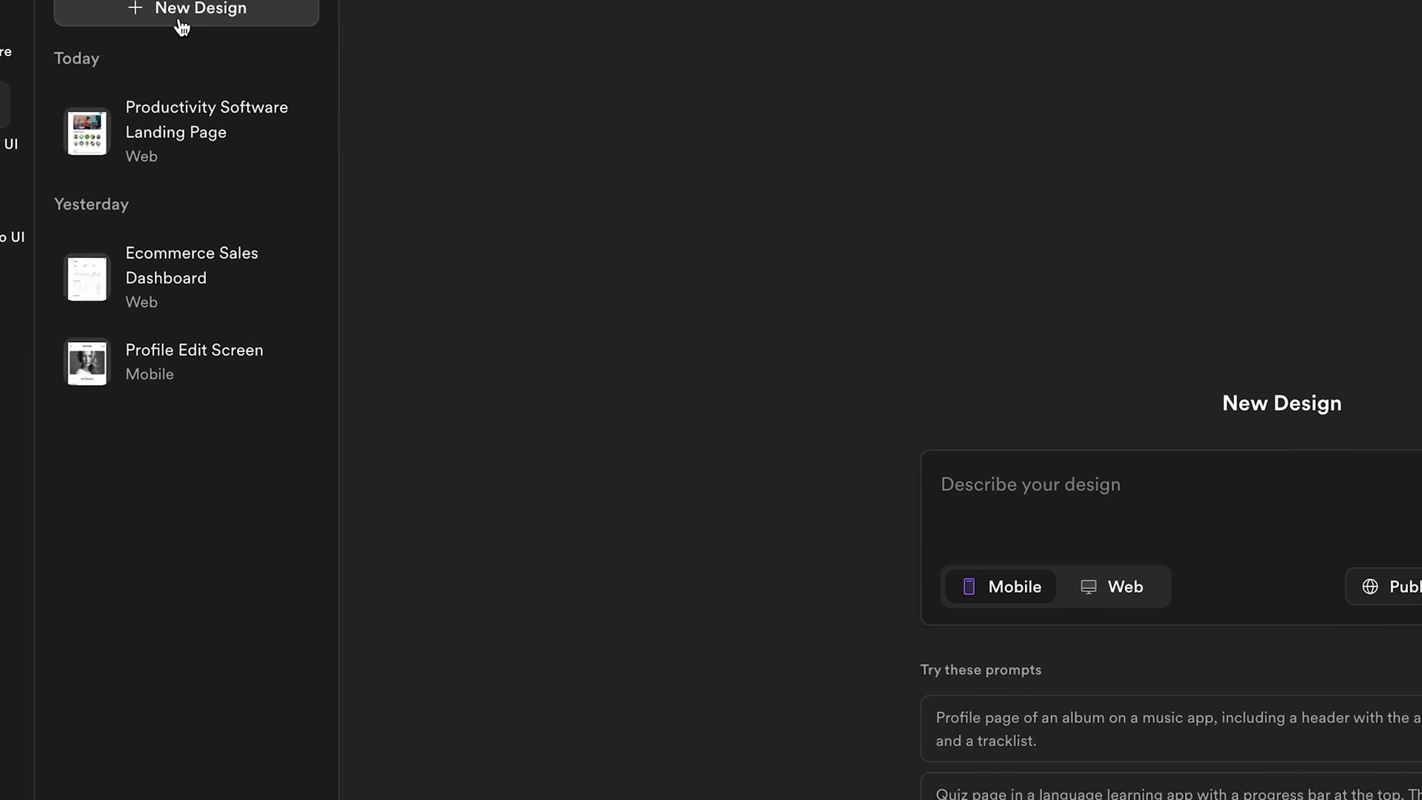
click(1085, 509)
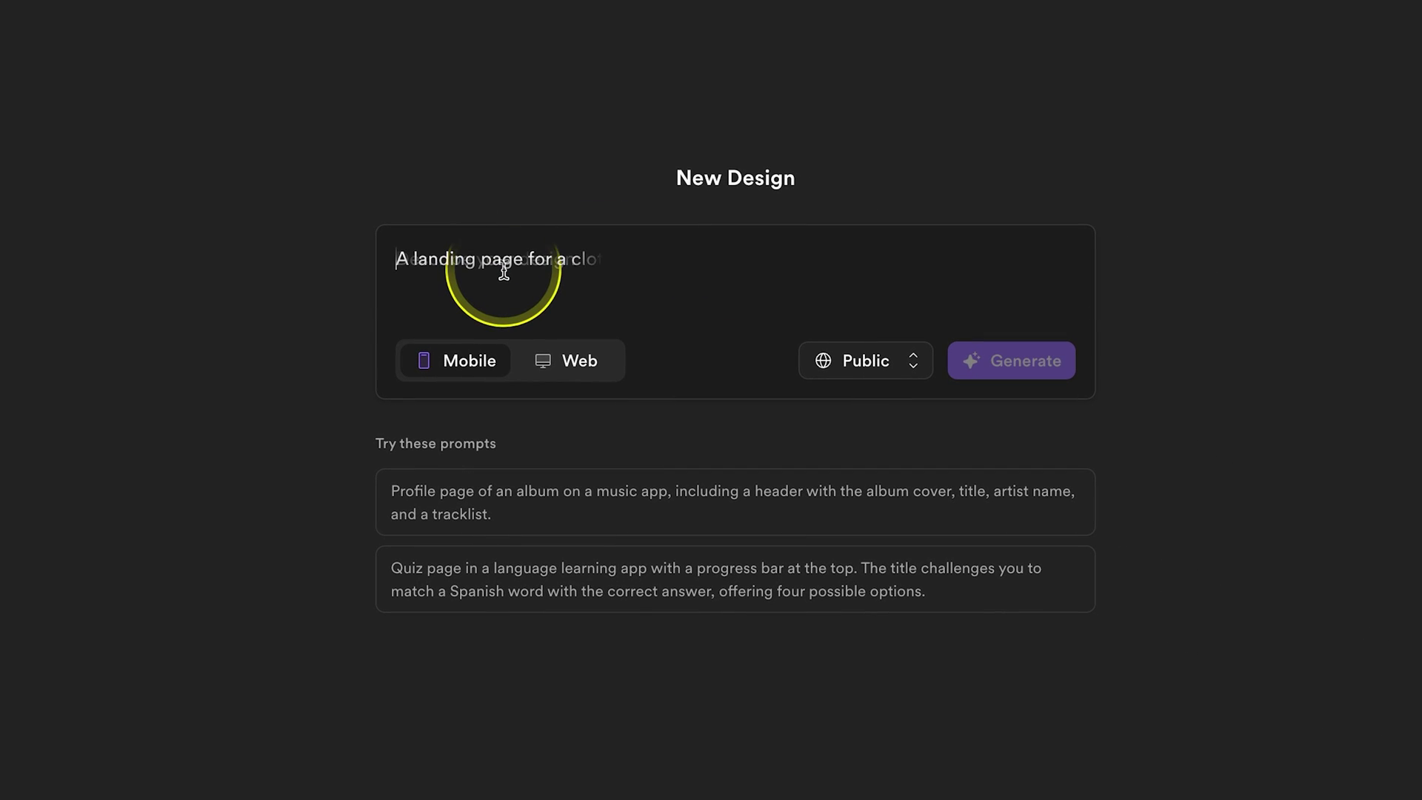
text(A landing page for a clothing brand that's clean and minimalist.)
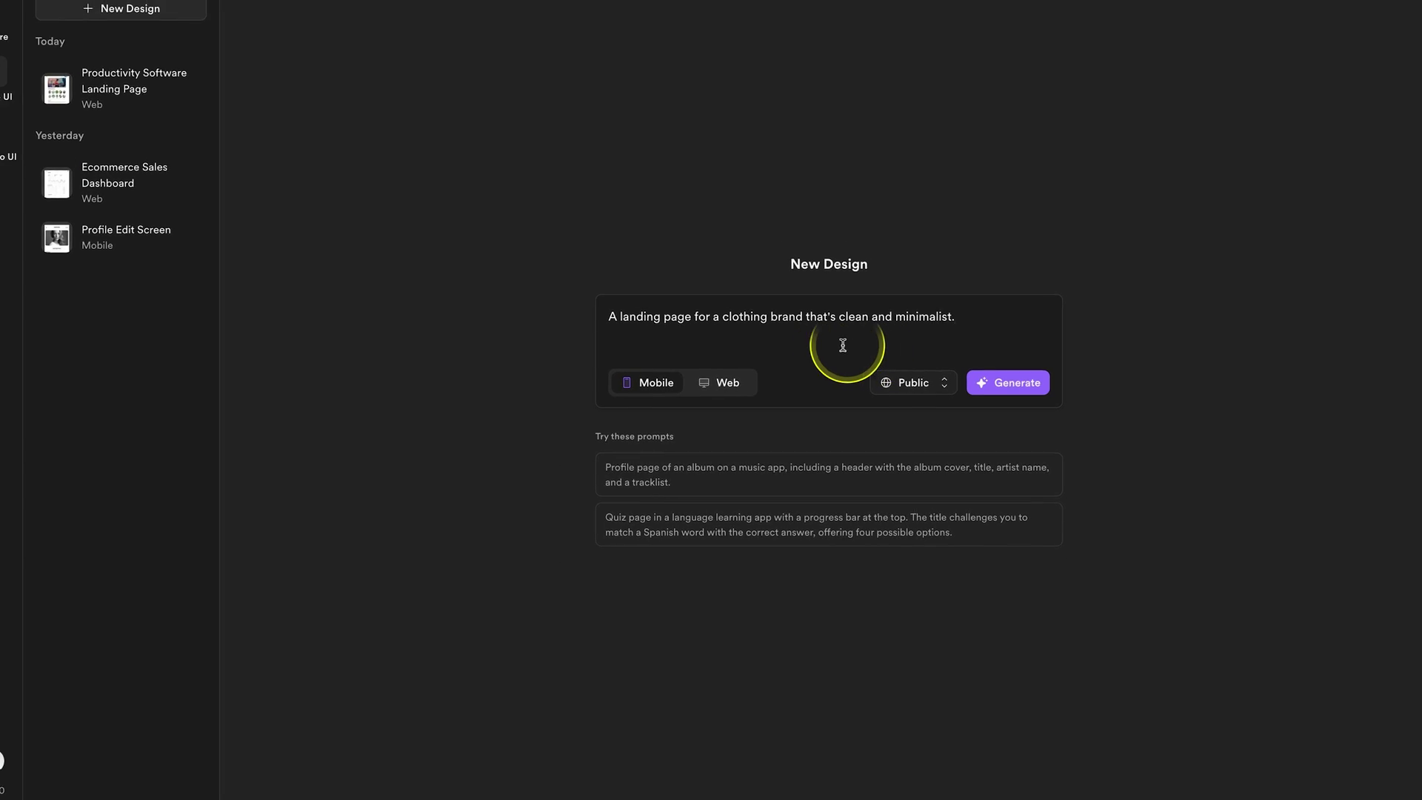
click(719, 392)
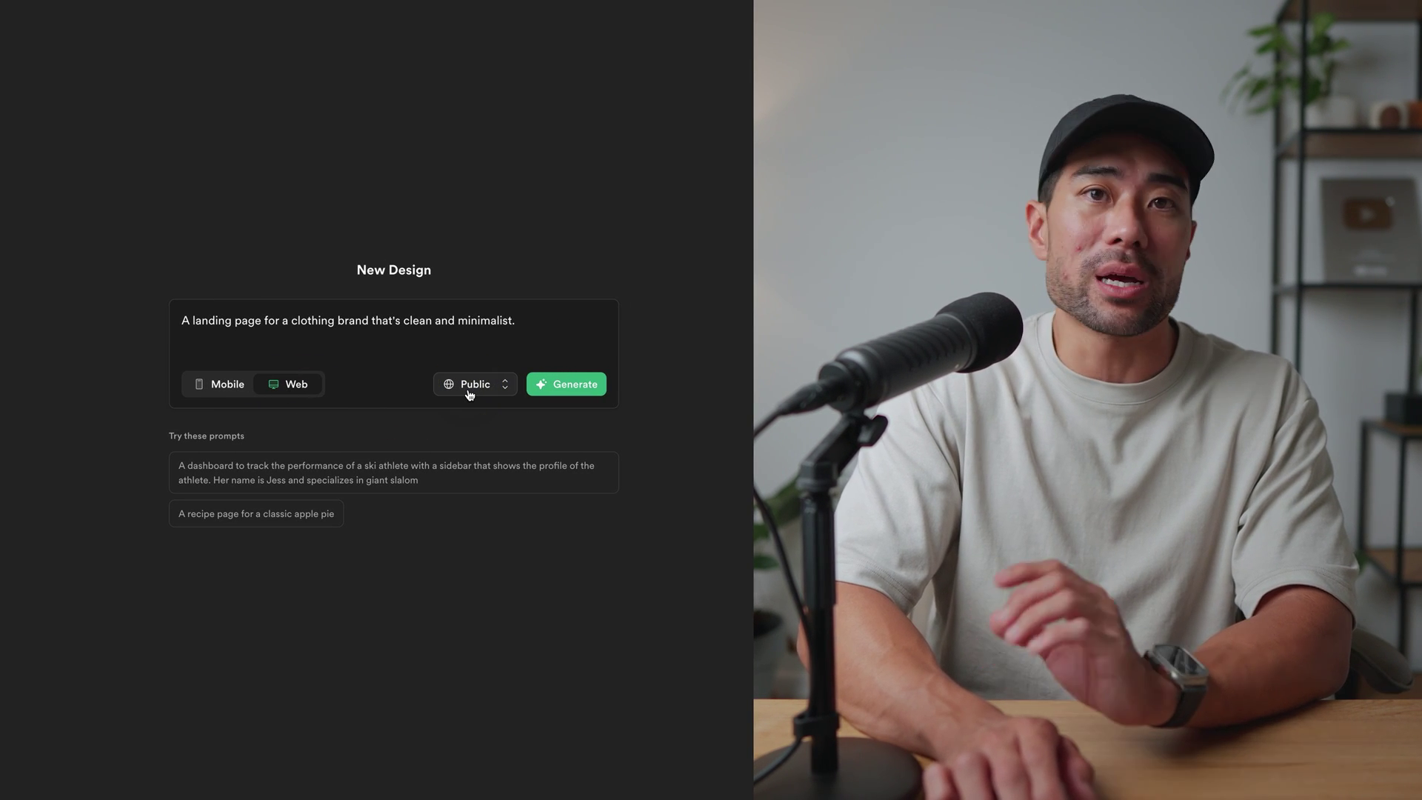
click(469, 385)
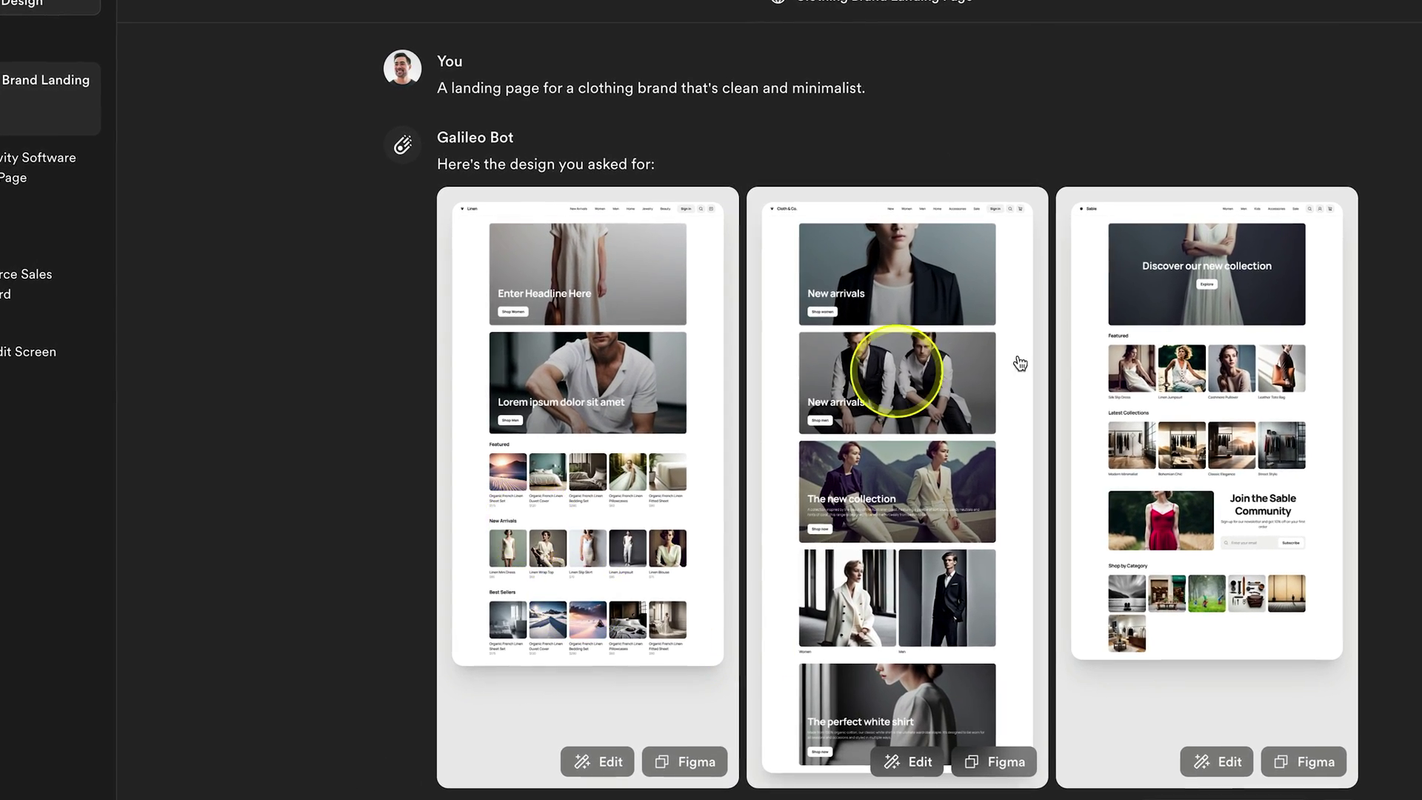
click(1174, 488)
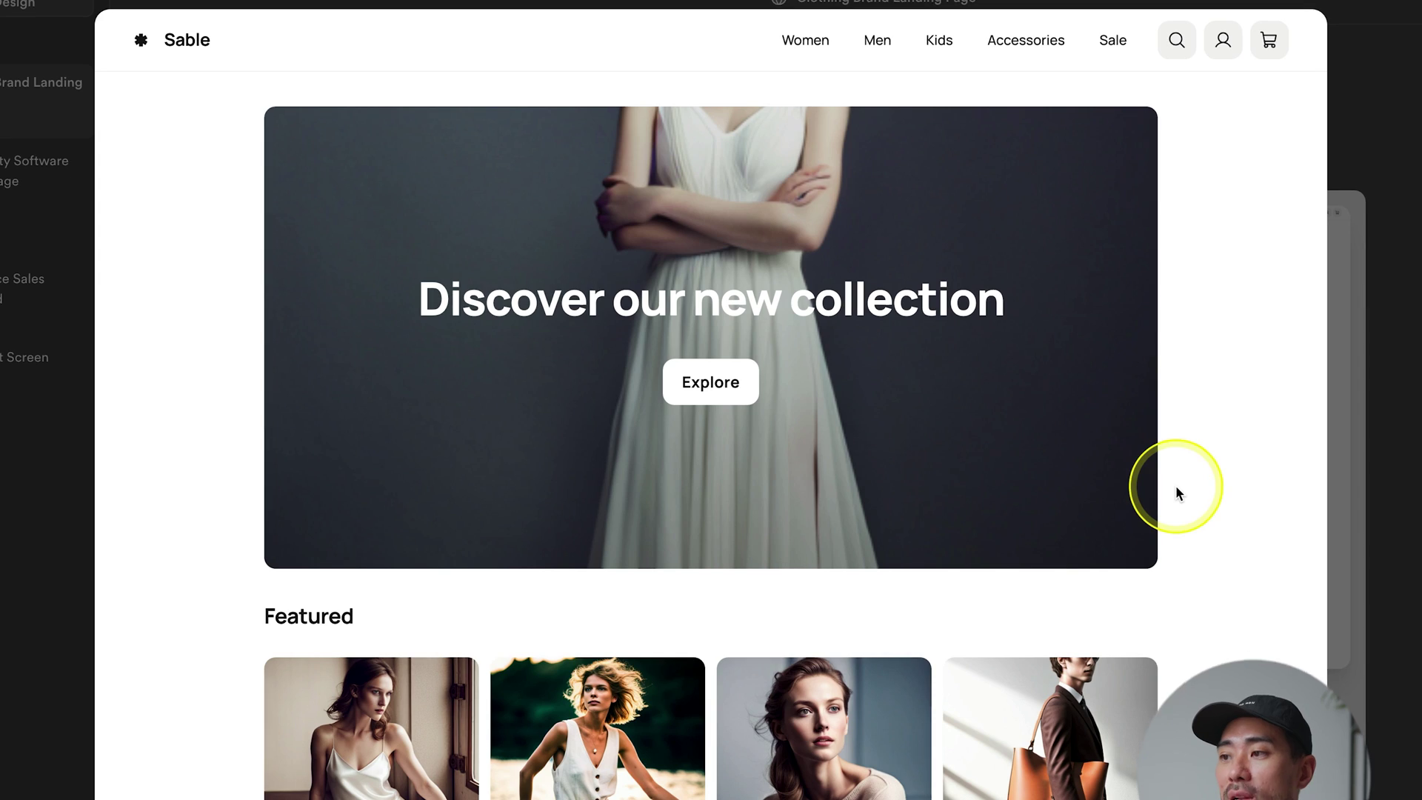
scroll(831, 704, down, 14)
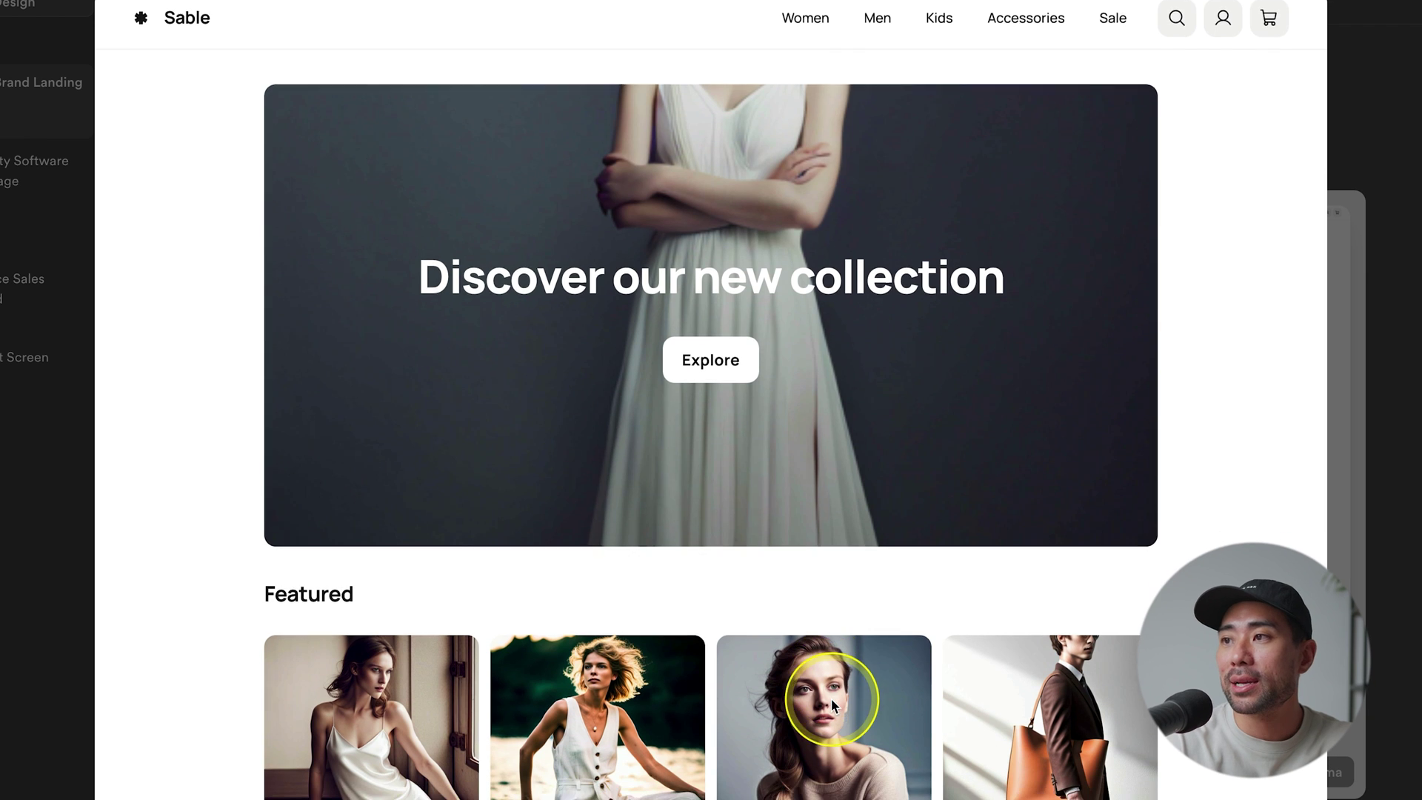
scroll(831, 704, up, 15)
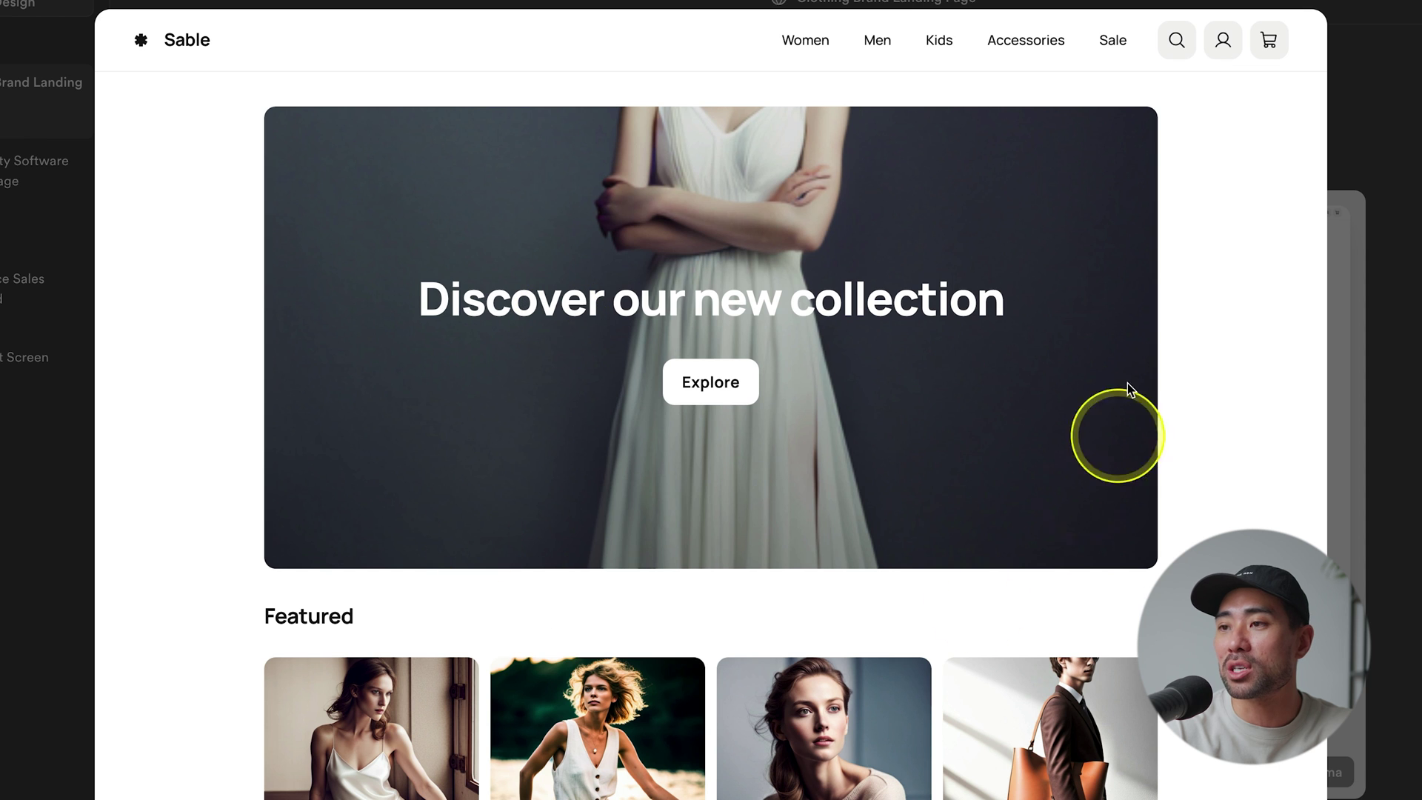
scroll(548, 661, down, 8)
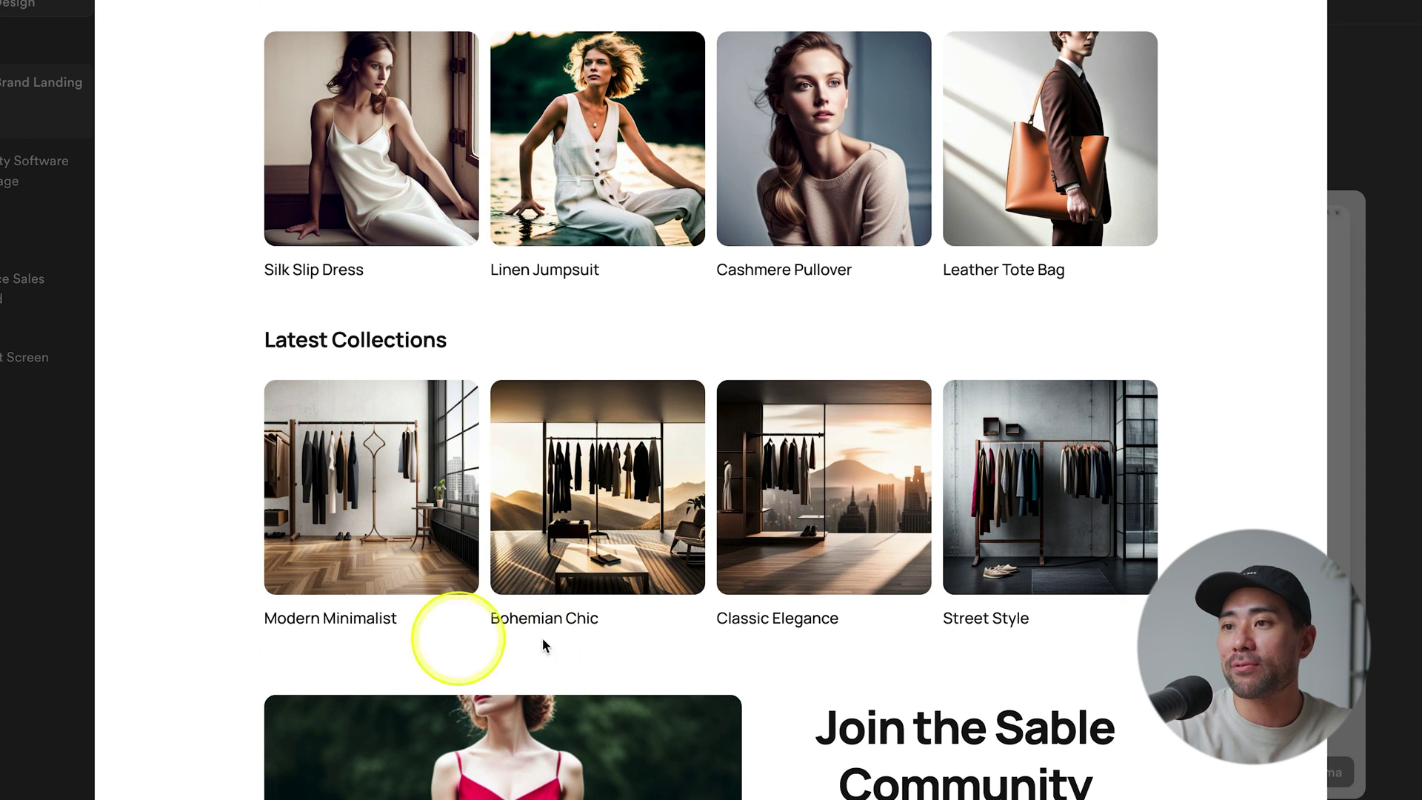
scroll(739, 520, down, 3)
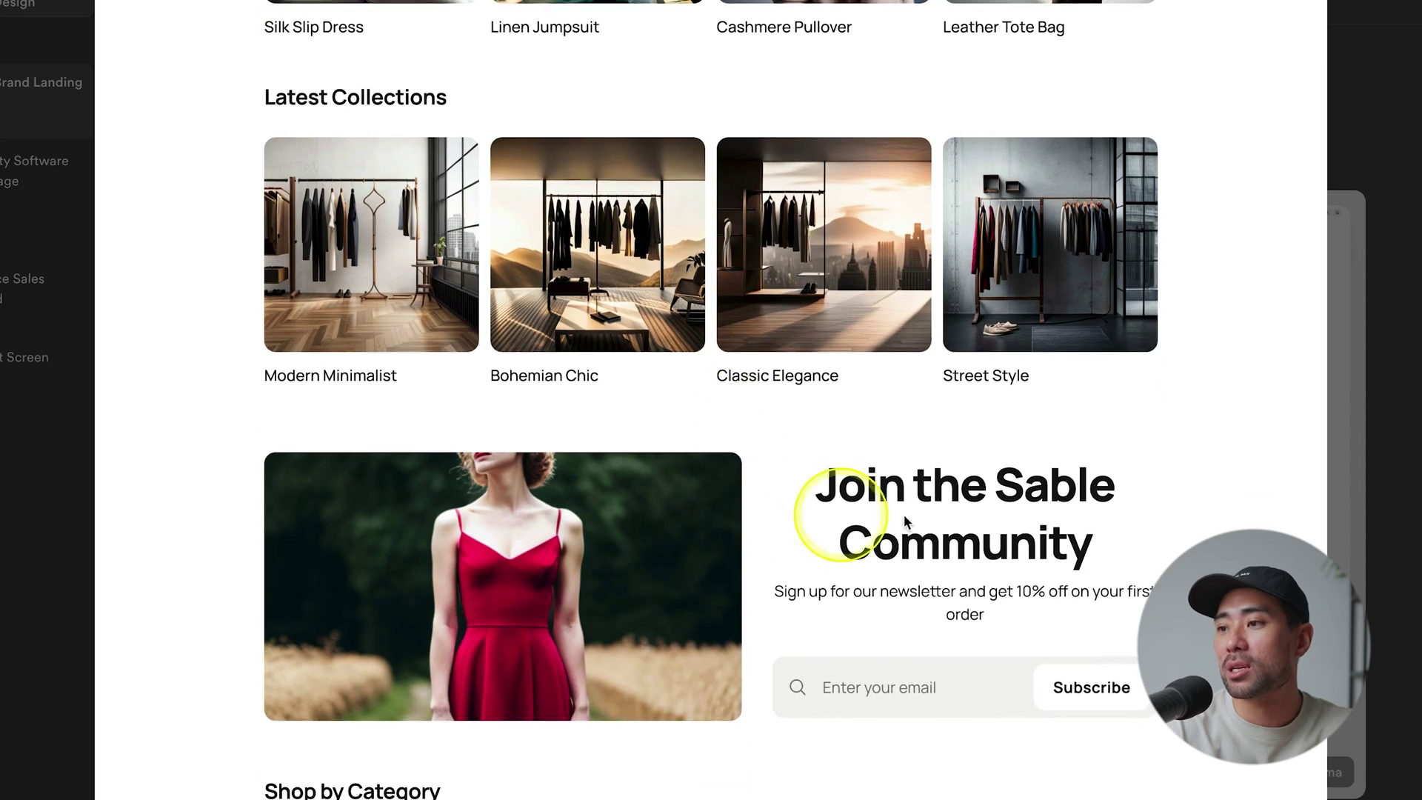
scroll(994, 761, down, 3)
click(1366, 588)
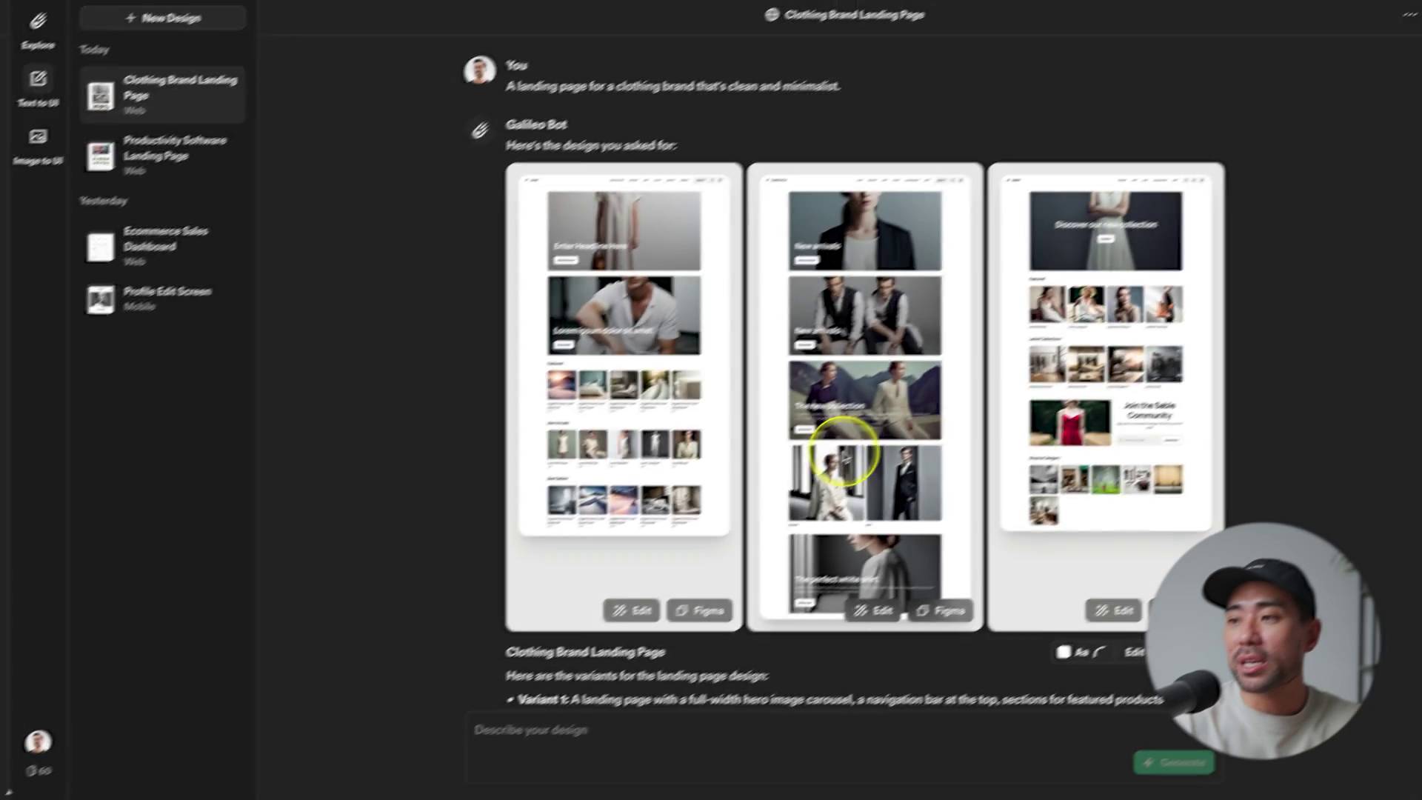
click(833, 460)
scroll(891, 548, down, 15)
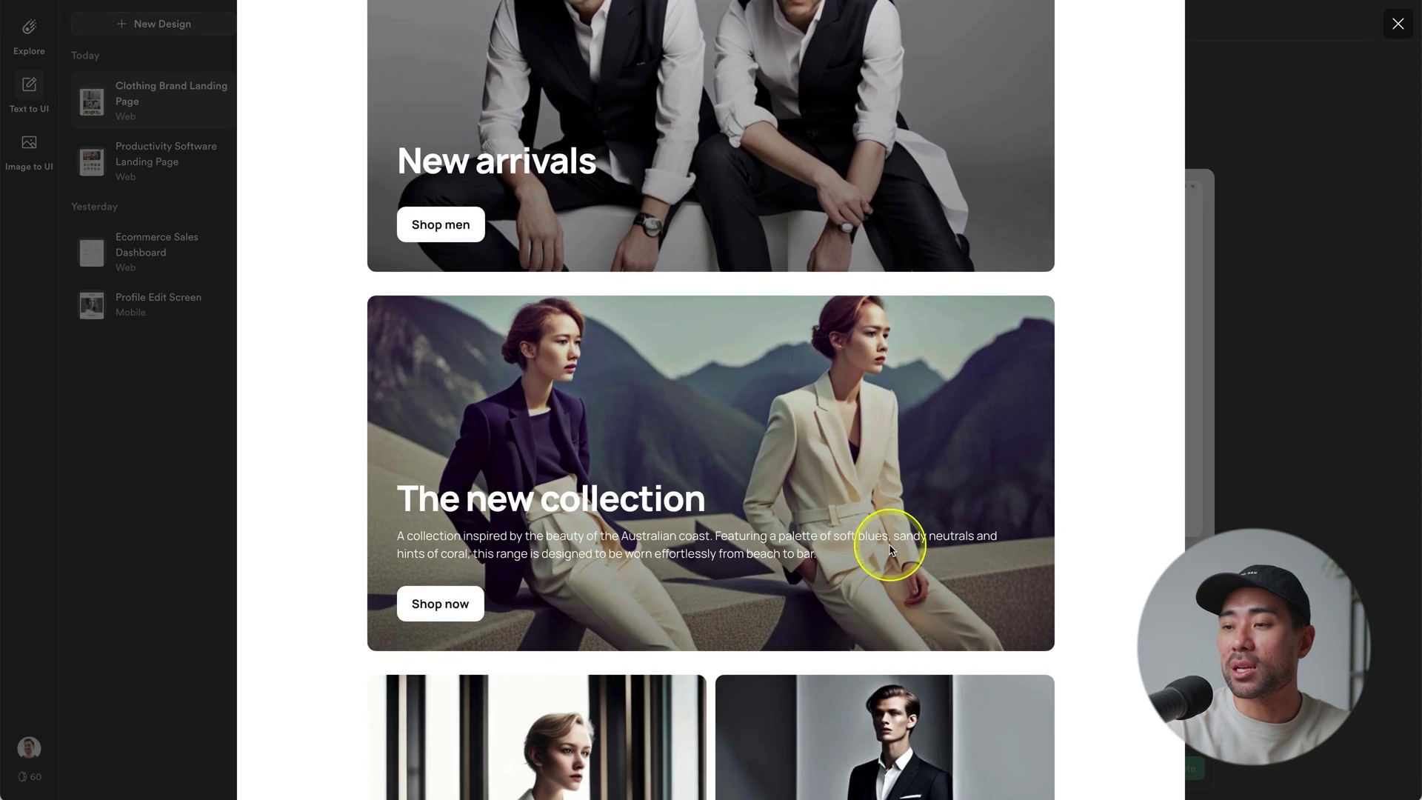
click(1303, 545)
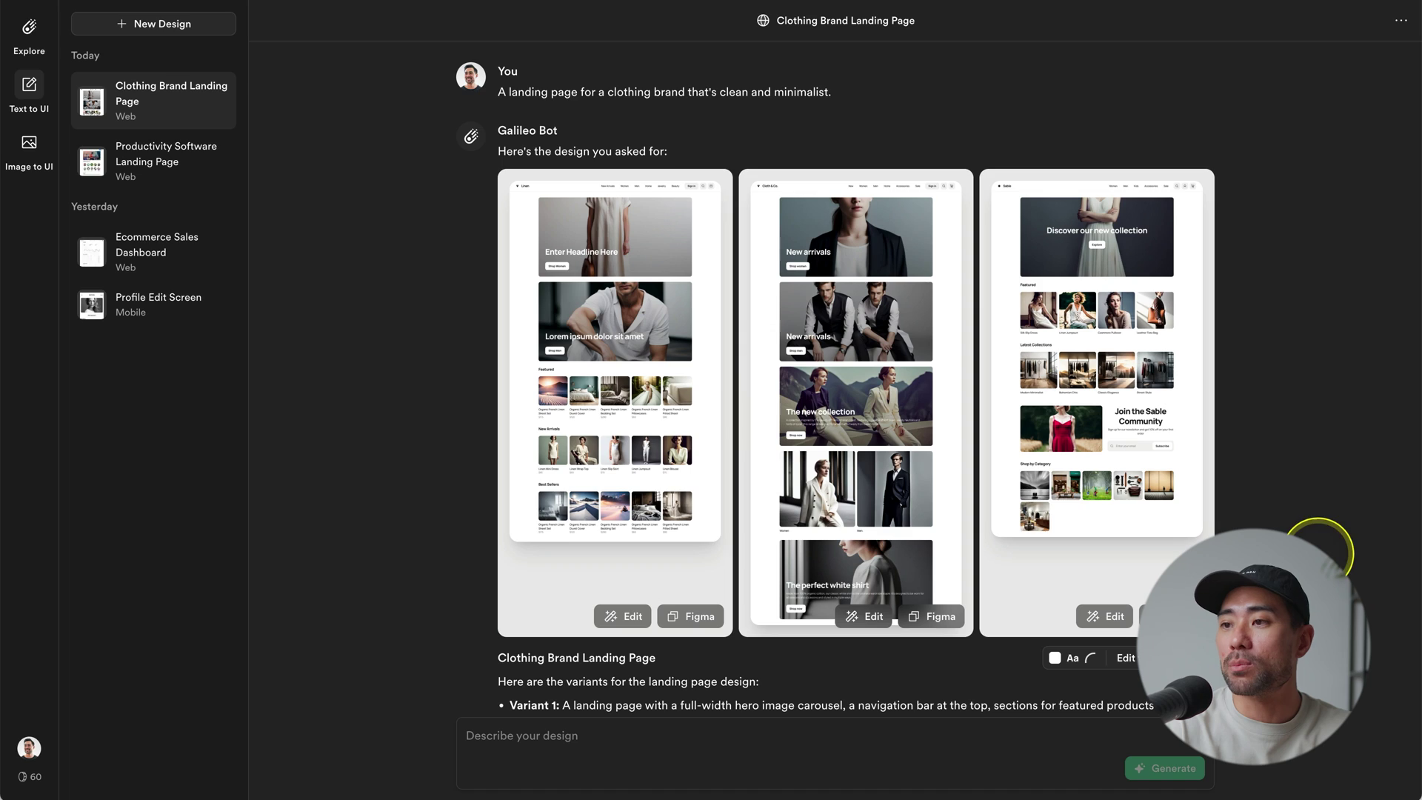
click(623, 424)
scroll(948, 545, down, 10)
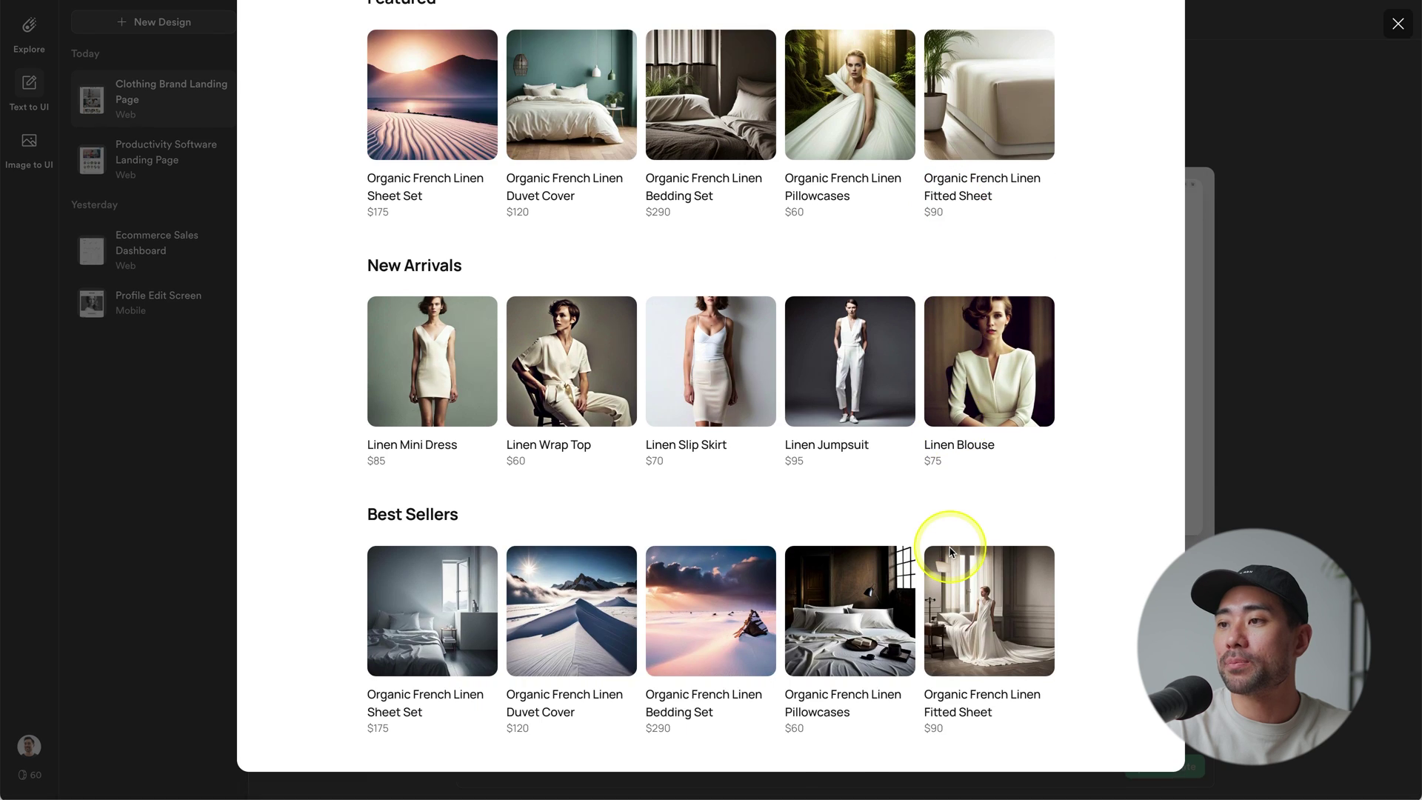
click(1365, 619)
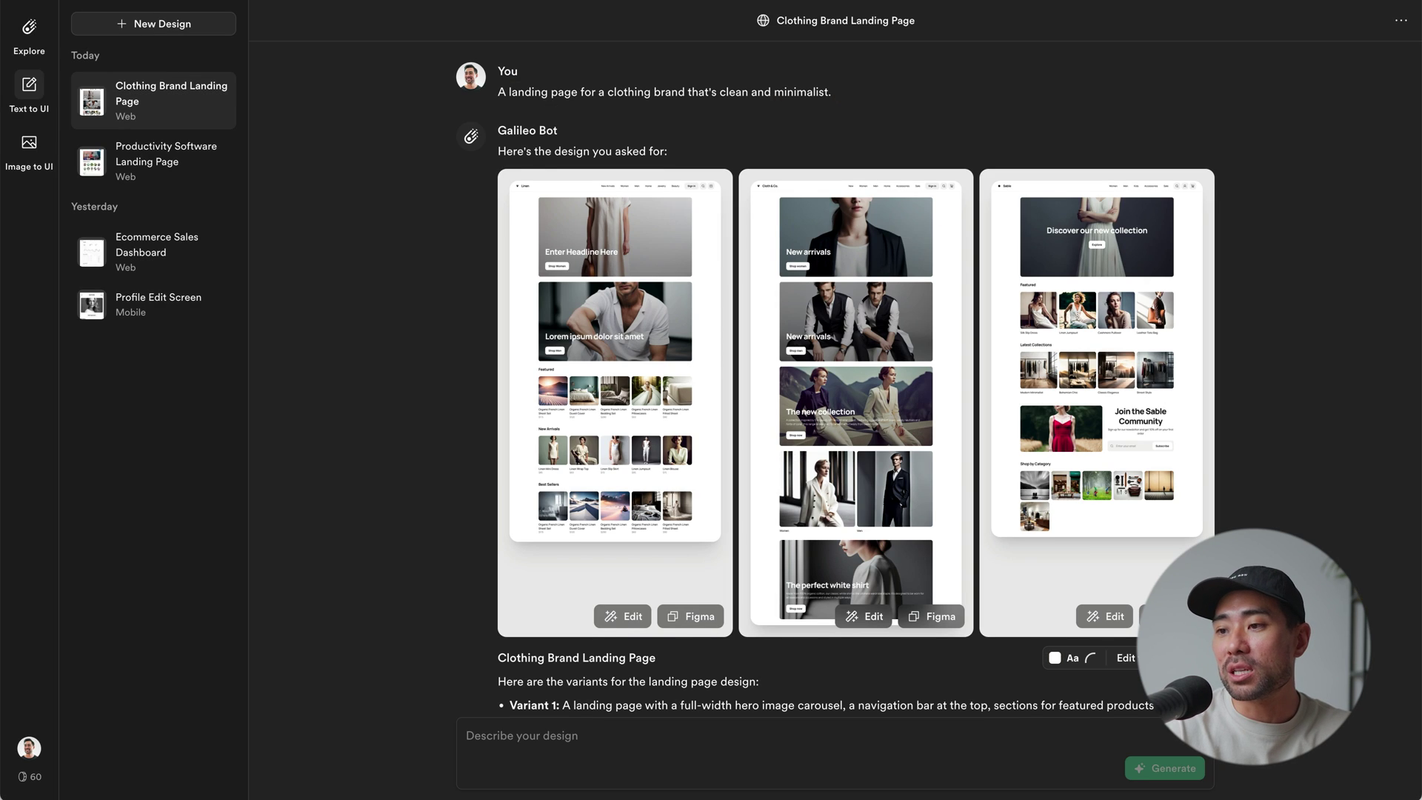
scroll(696, 551, down, 2)
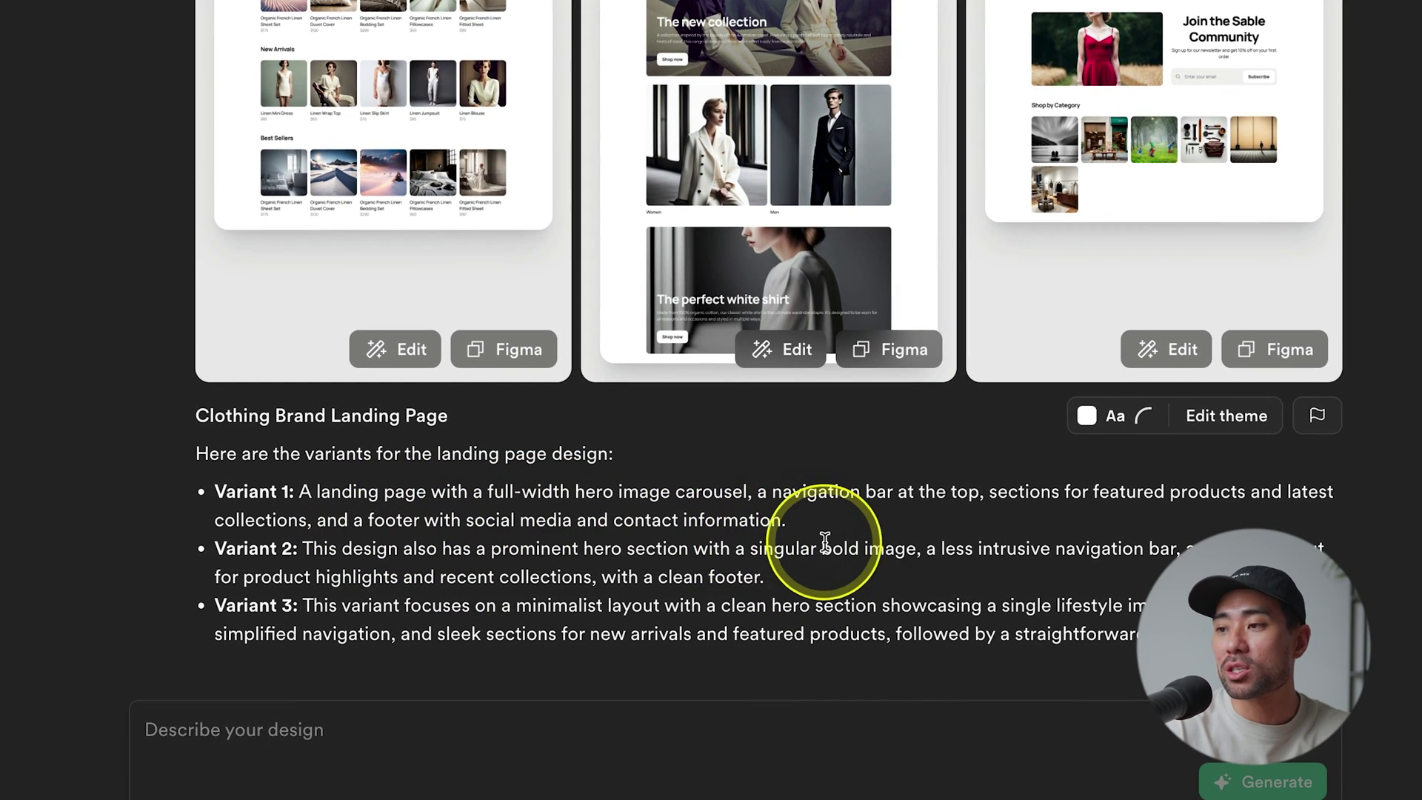
scroll(821, 540, up, 1)
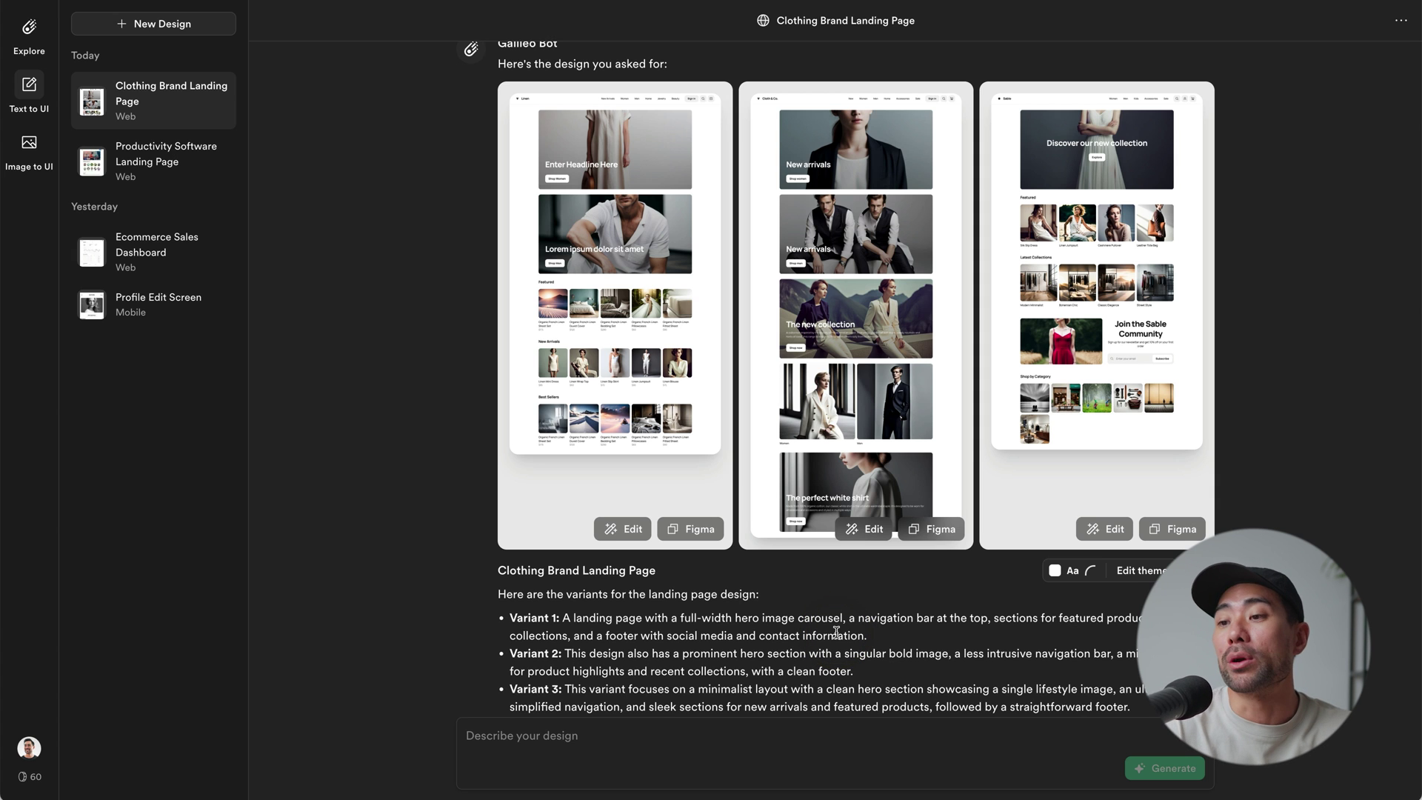
scroll(836, 632, down, 1)
right_click(837, 633)
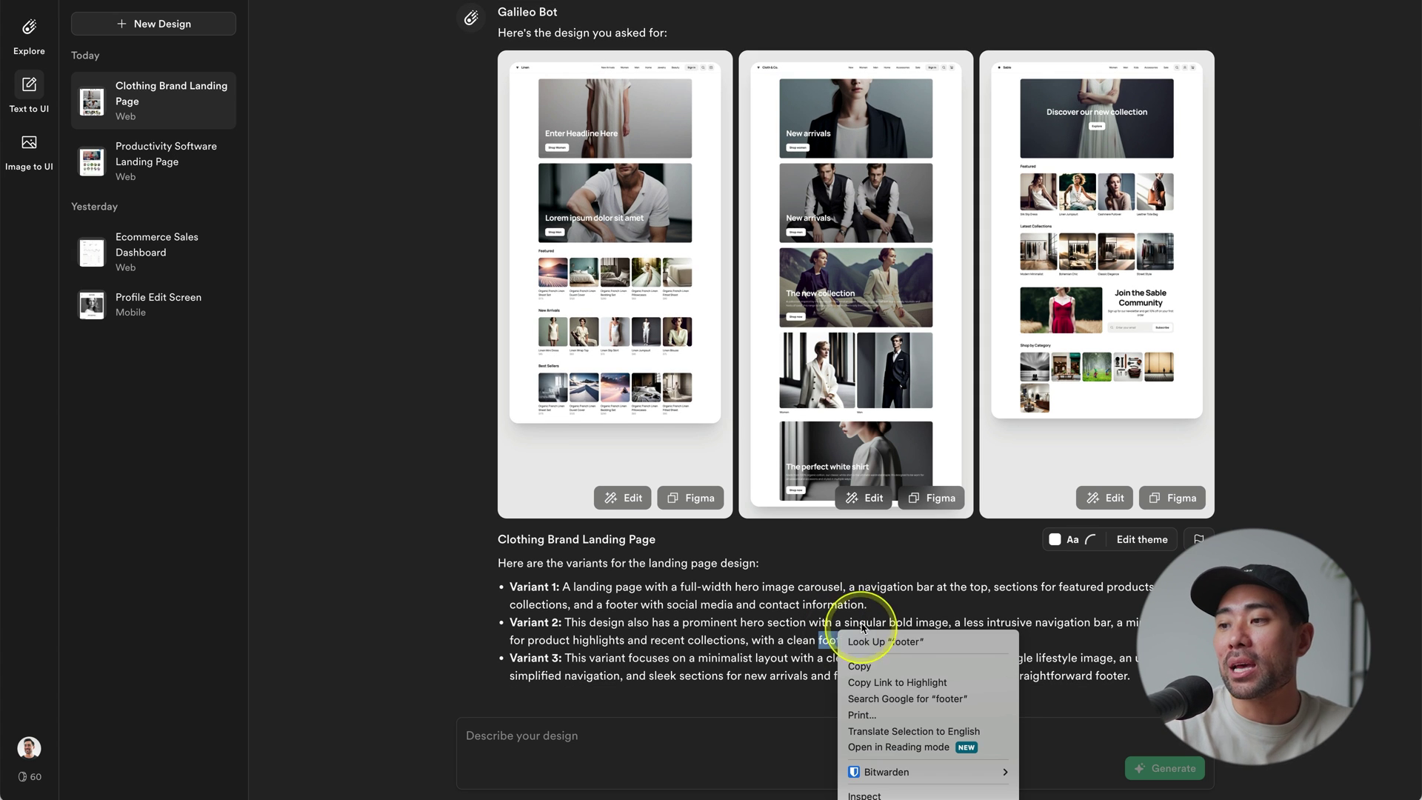
click(869, 581)
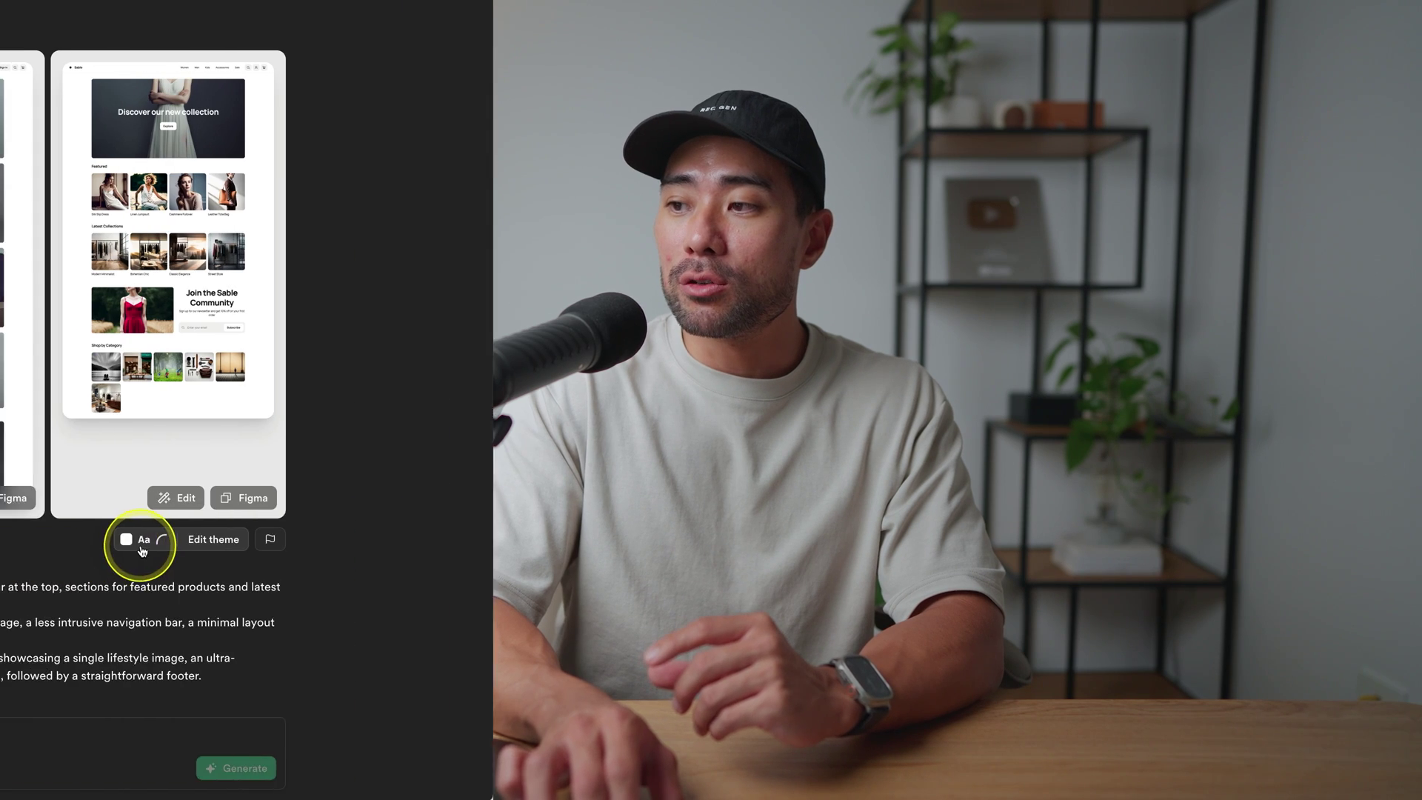
- Open the variants' theme settings and keep Manrope as the font
click(143, 549)
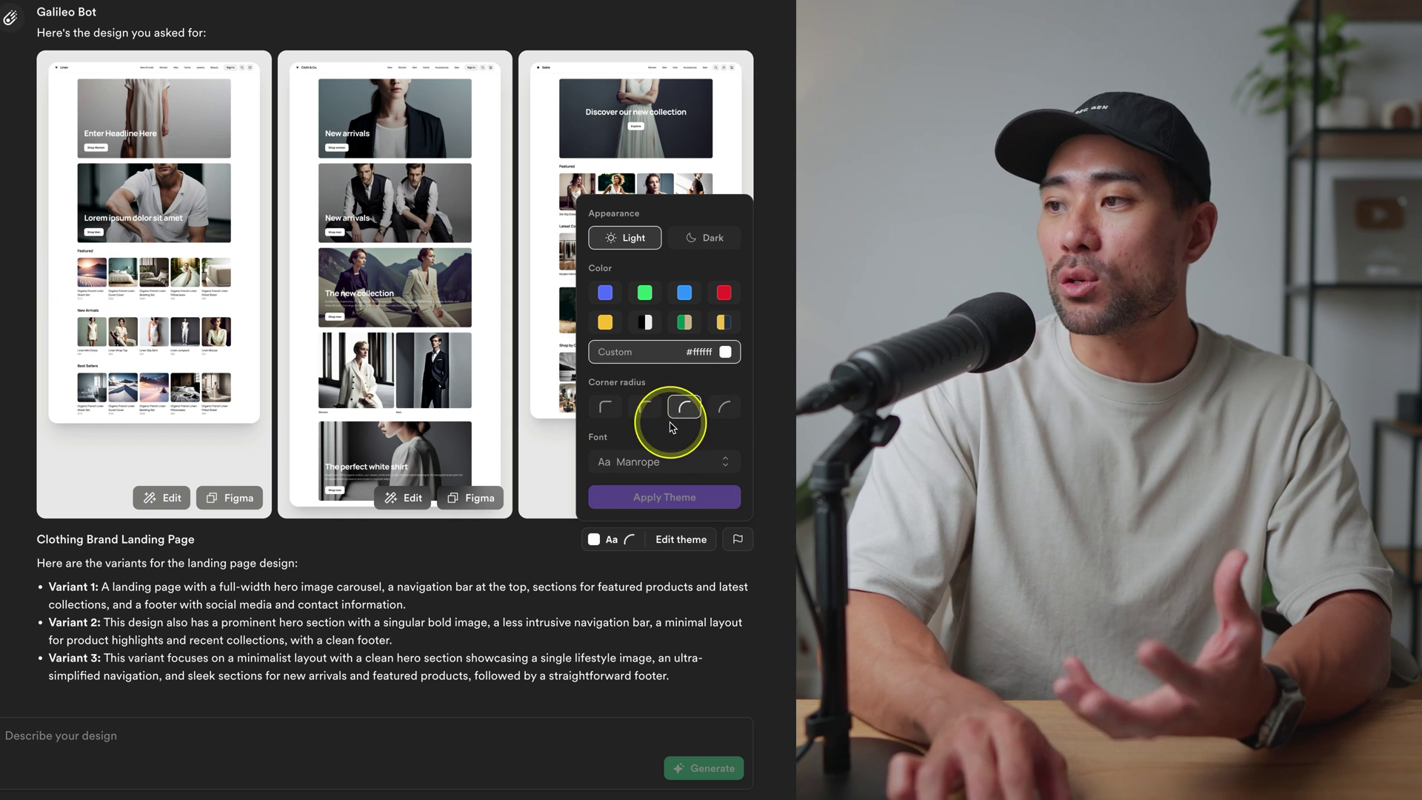
click(699, 466)
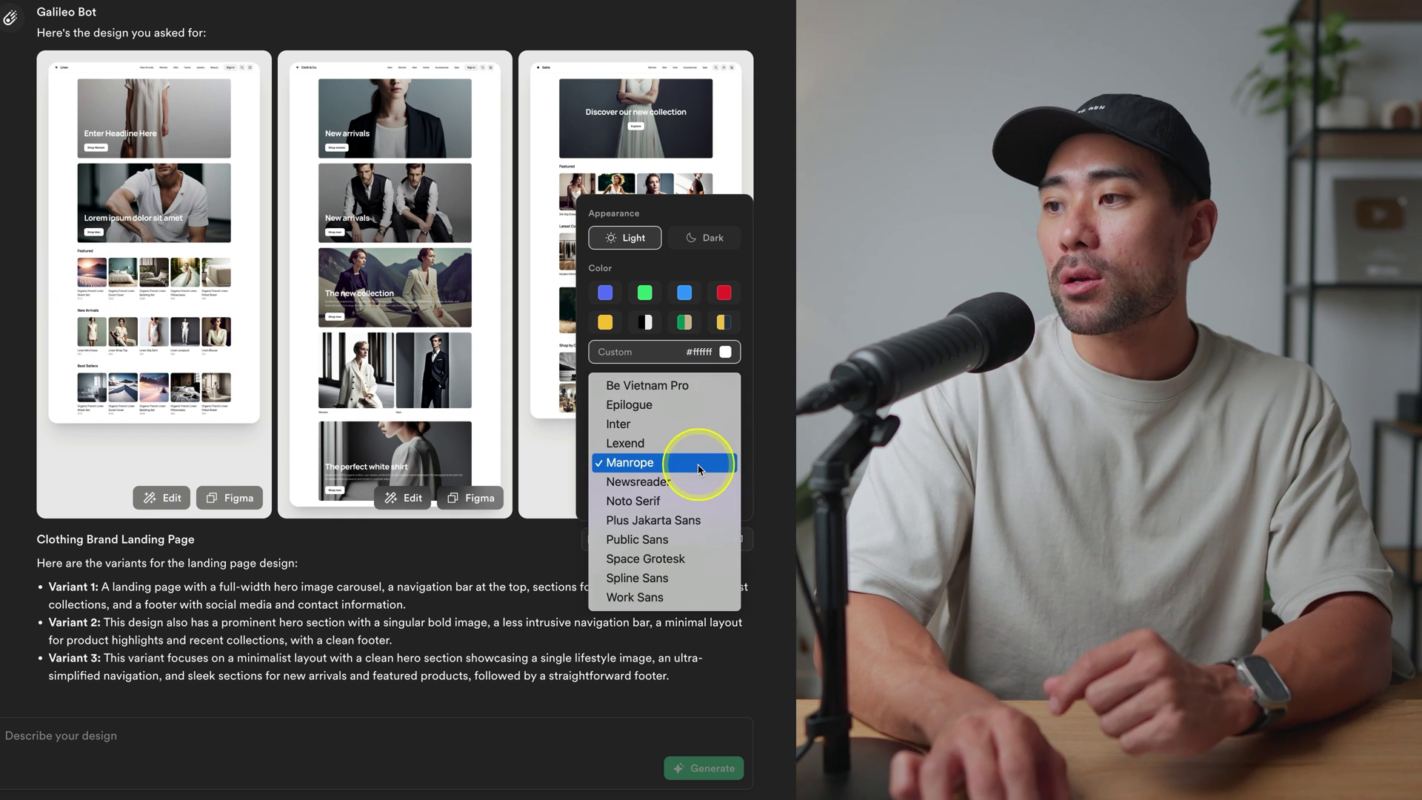
click(584, 453)
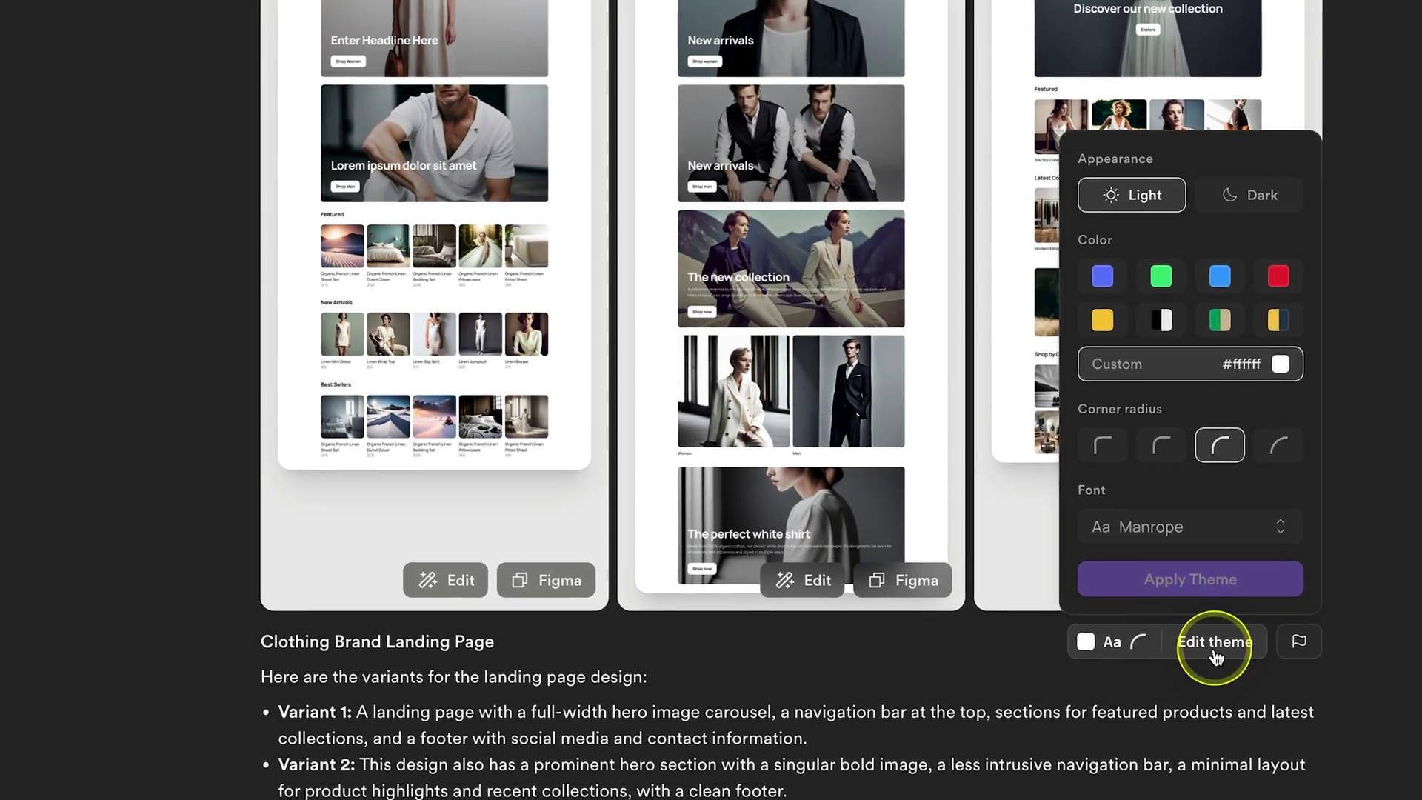
click(1214, 643)
click(1214, 643)
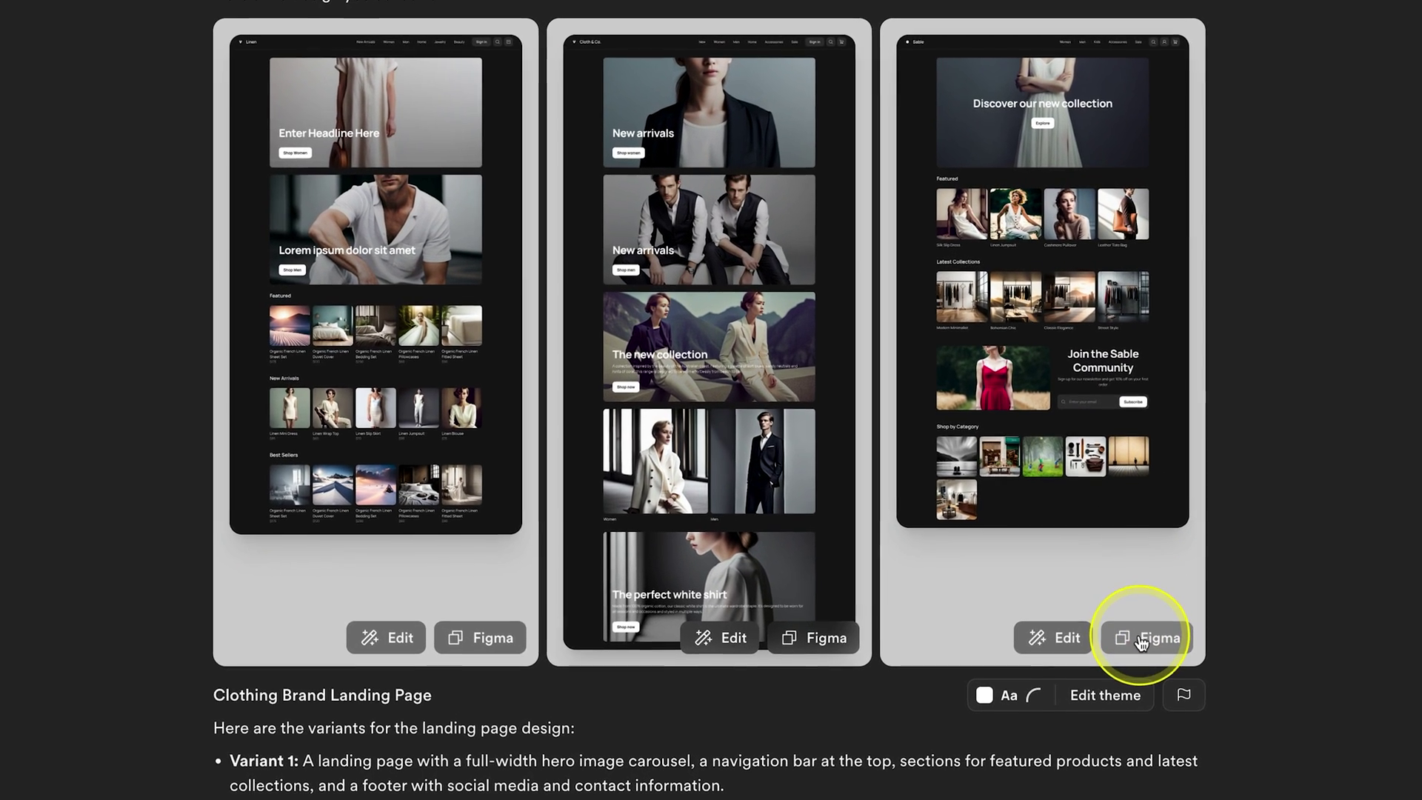
- Copy the third clothing landing page variant for Figma
click(1142, 640)
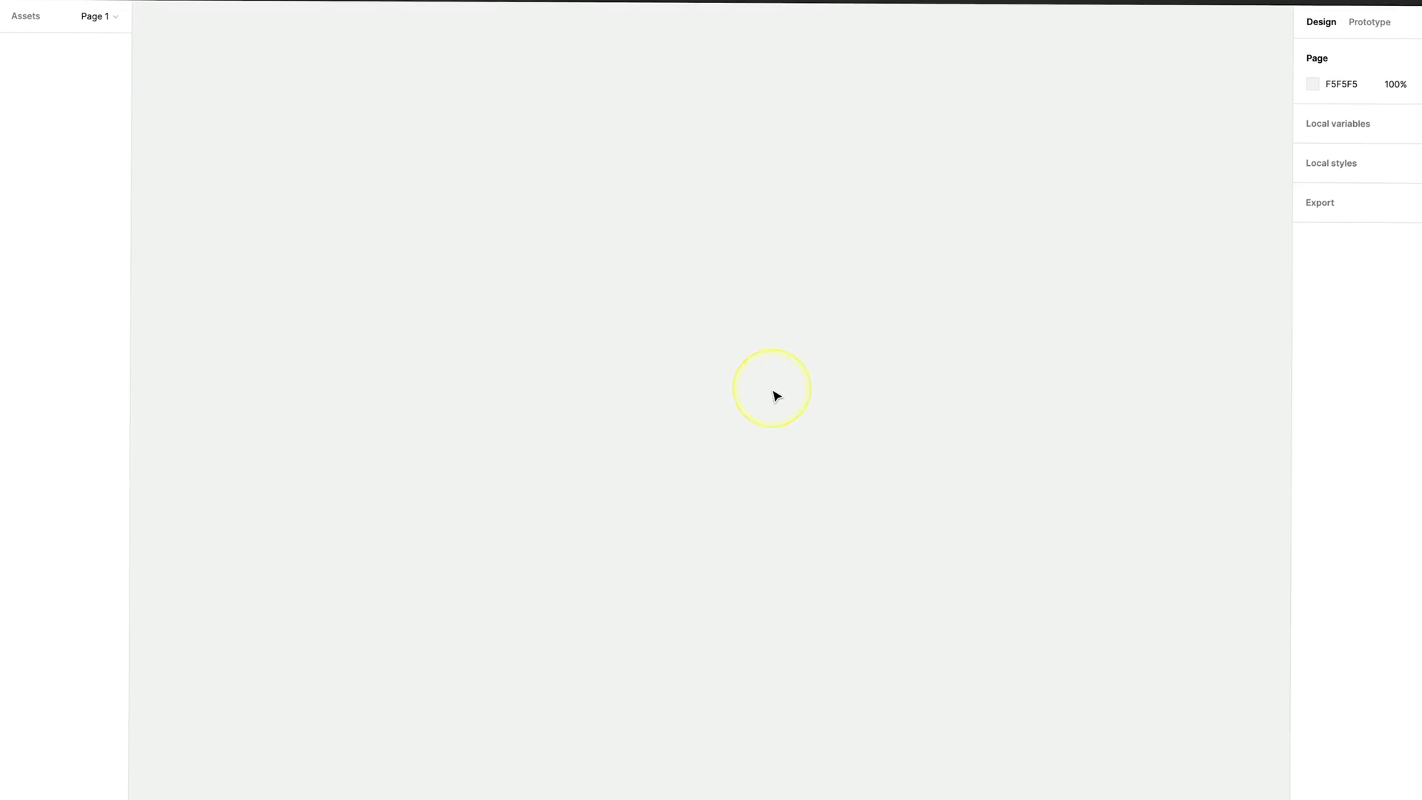
- Paste the Sable landing page into Figma and expand its Depth 3, Frame 0 layer
key(ctrl+v)
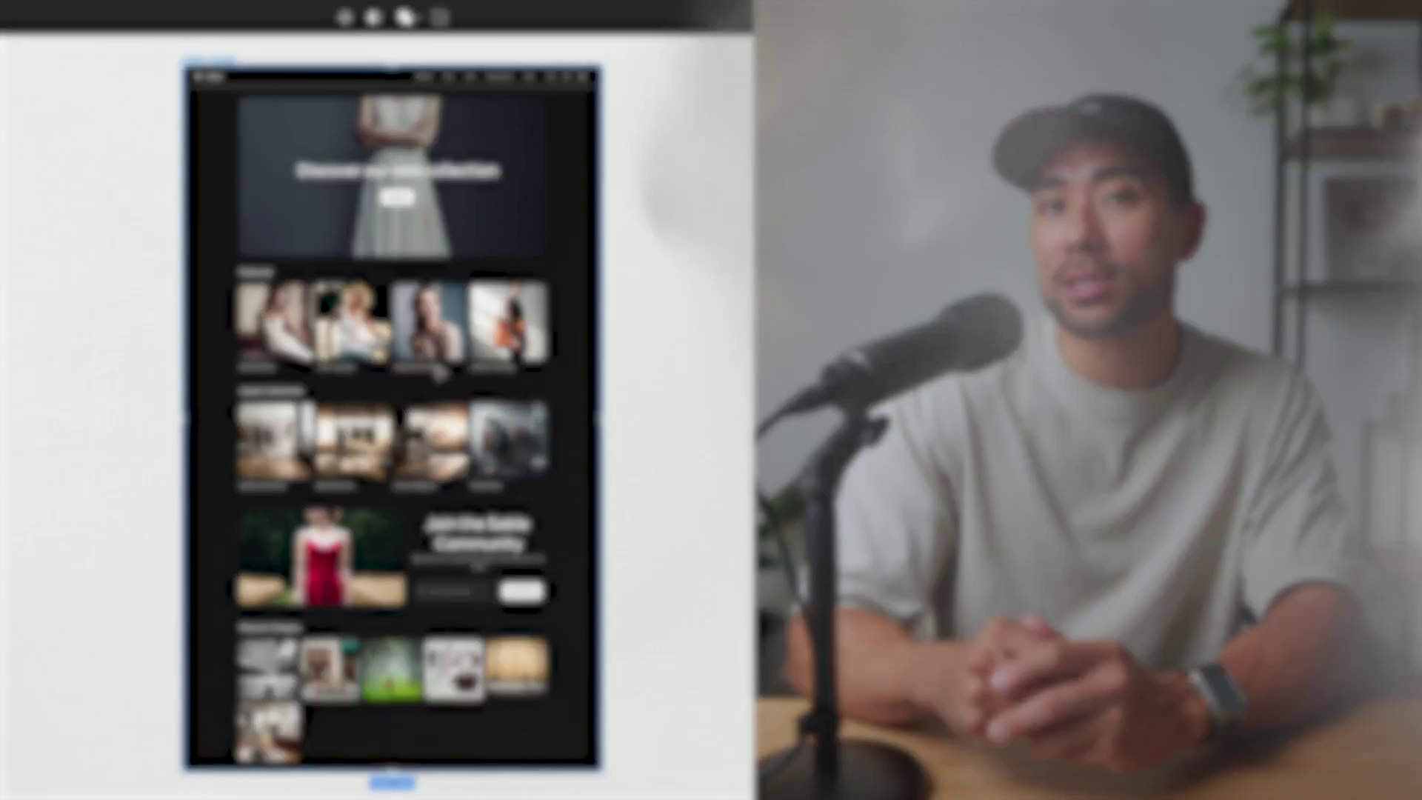
click(425, 167)
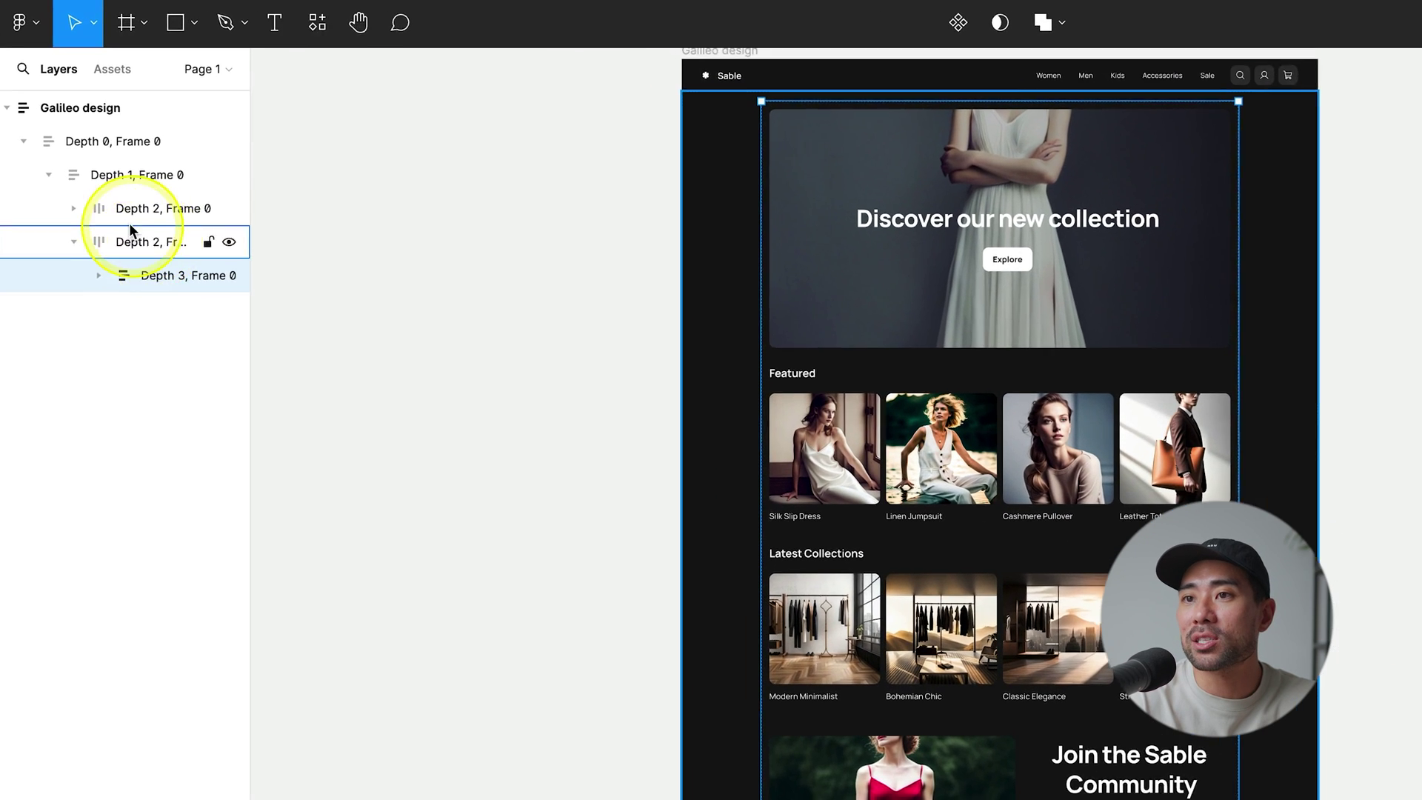
click(108, 294)
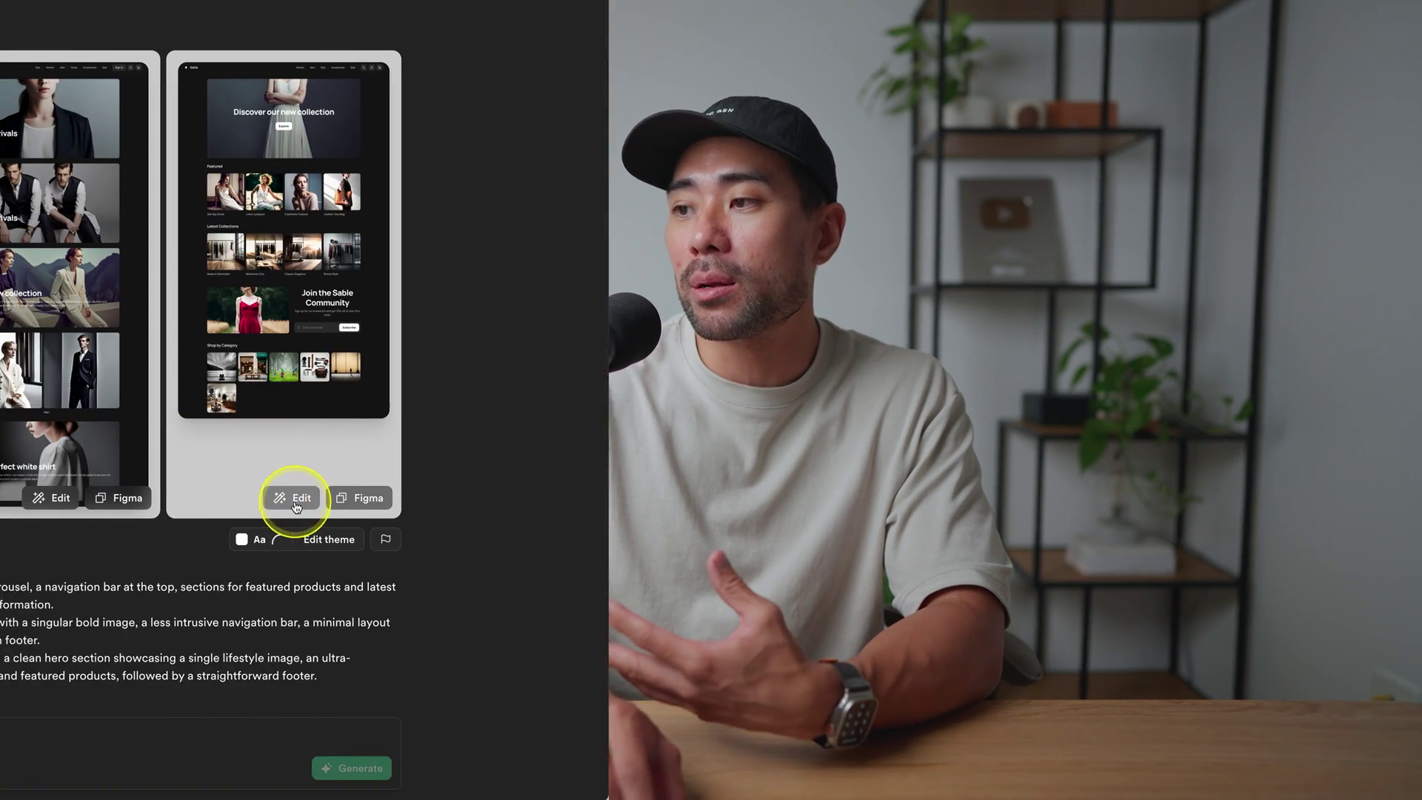
- Attach a productivity landing page variant to the prompt for editing
click(295, 502)
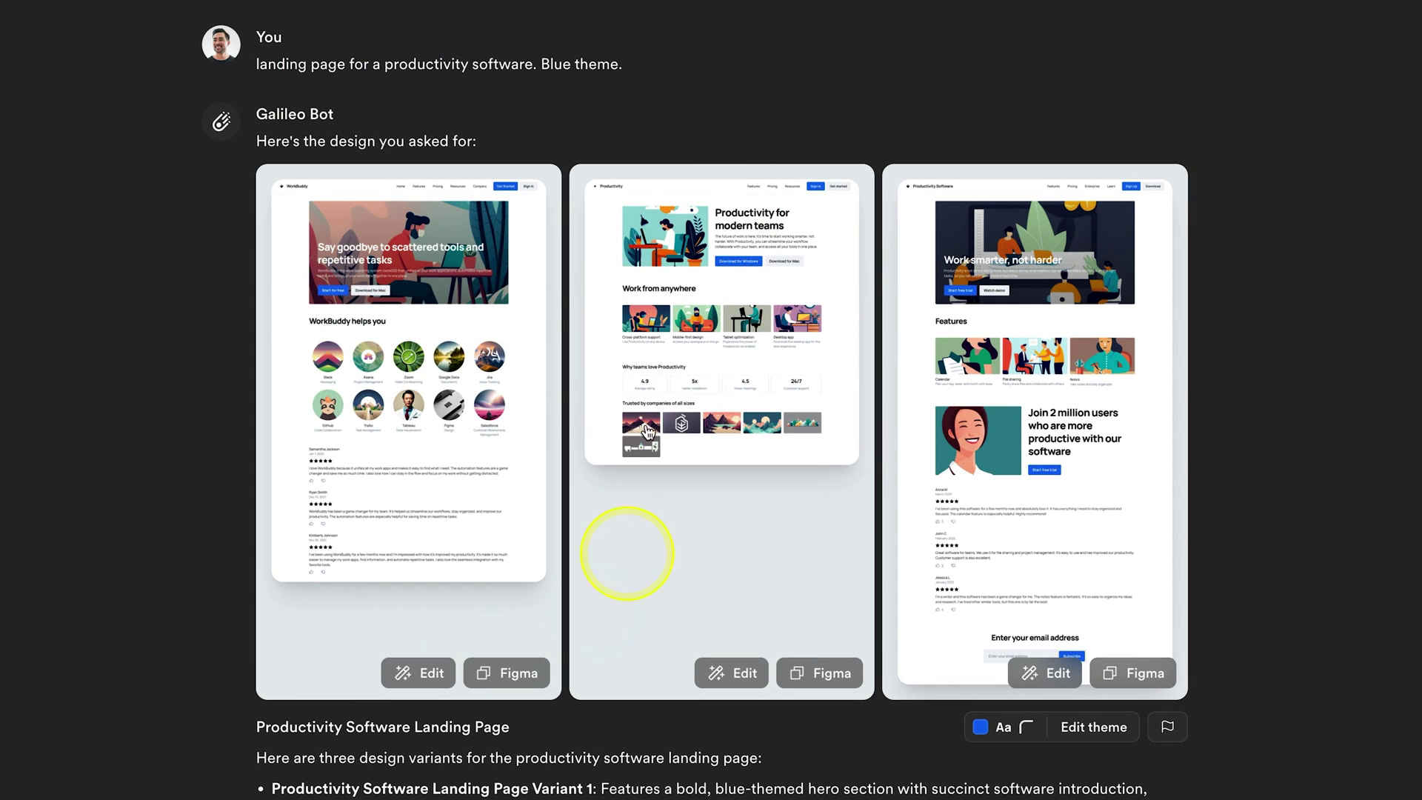
- Preview the WorkBuddy design at full size, scroll through it, then close the preview
click(363, 453)
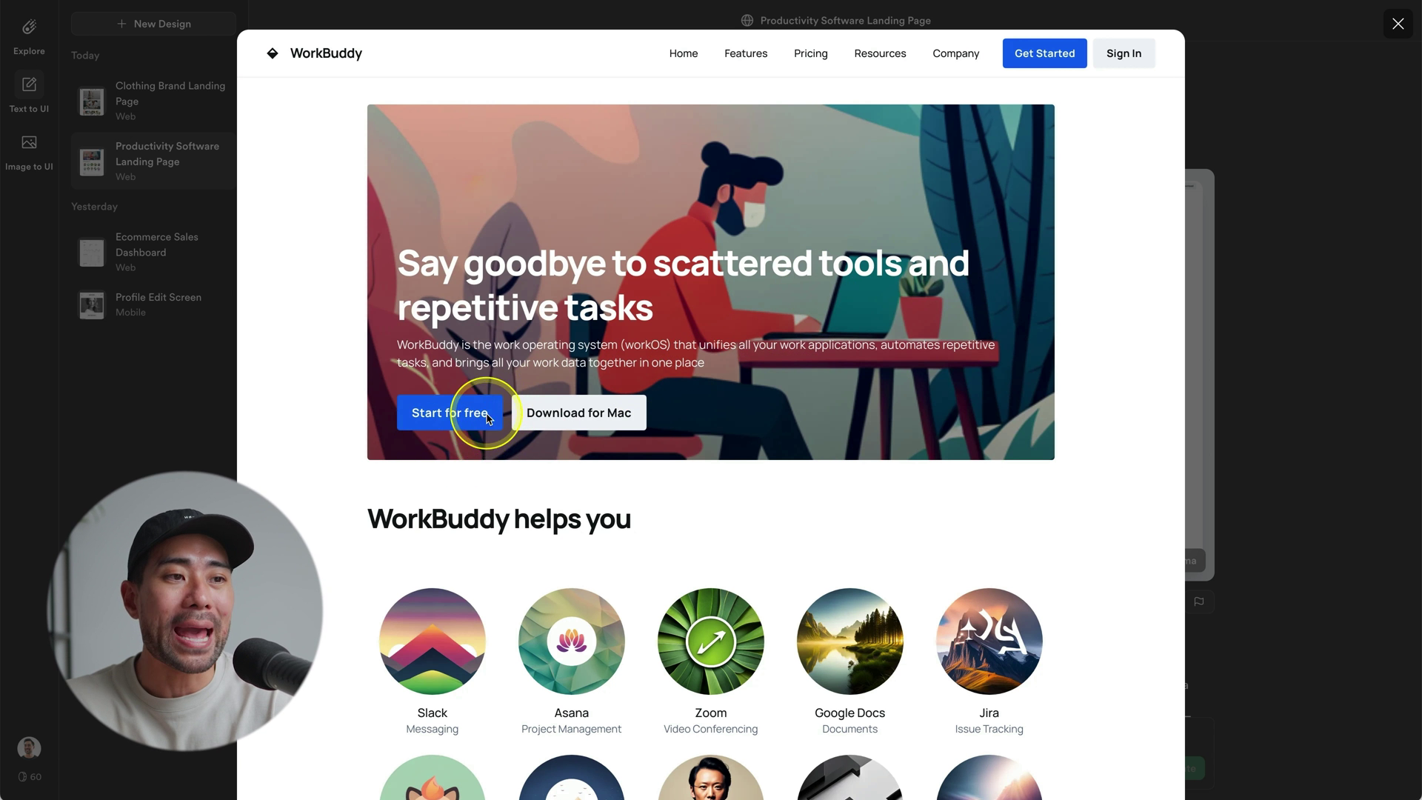
scroll(813, 618, down, 7)
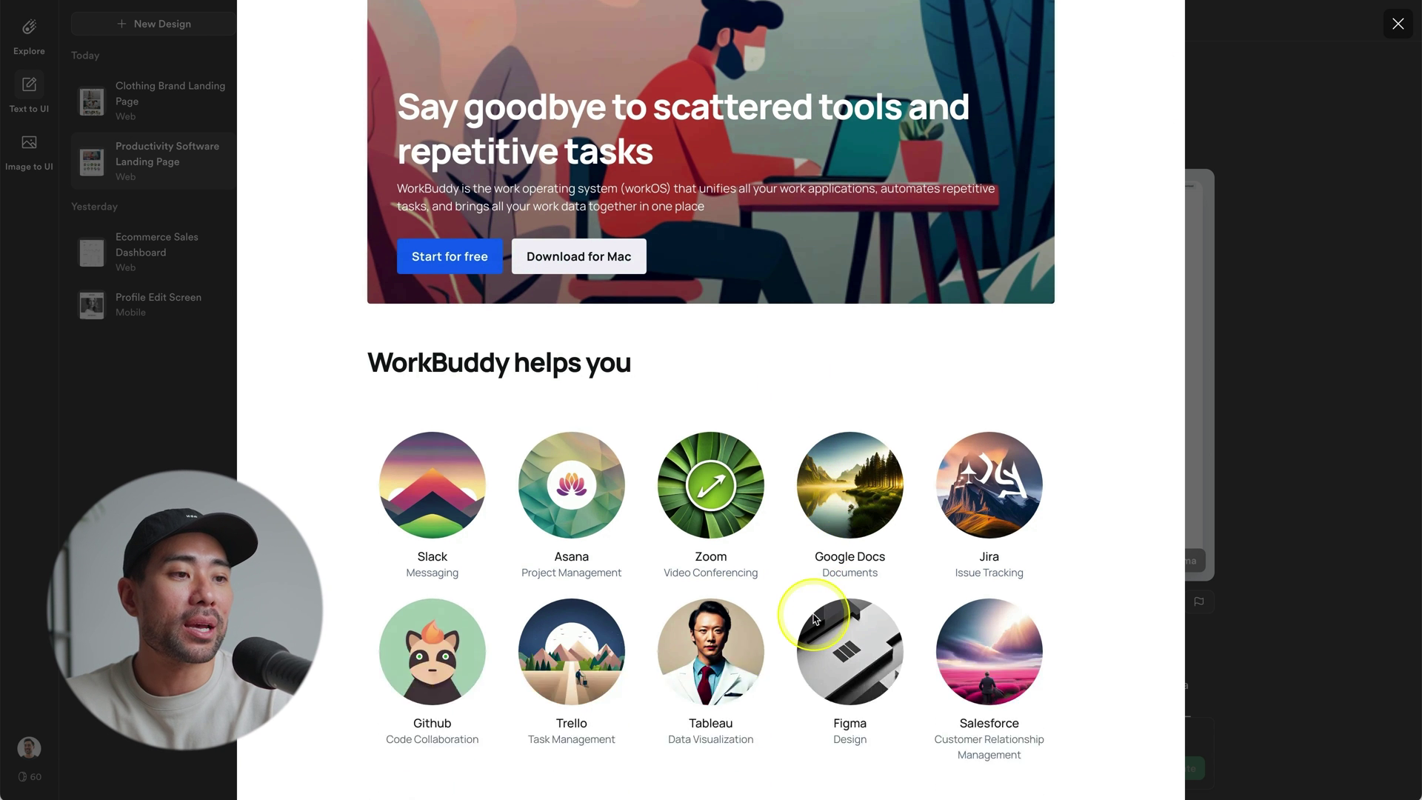
scroll(813, 618, up, 2)
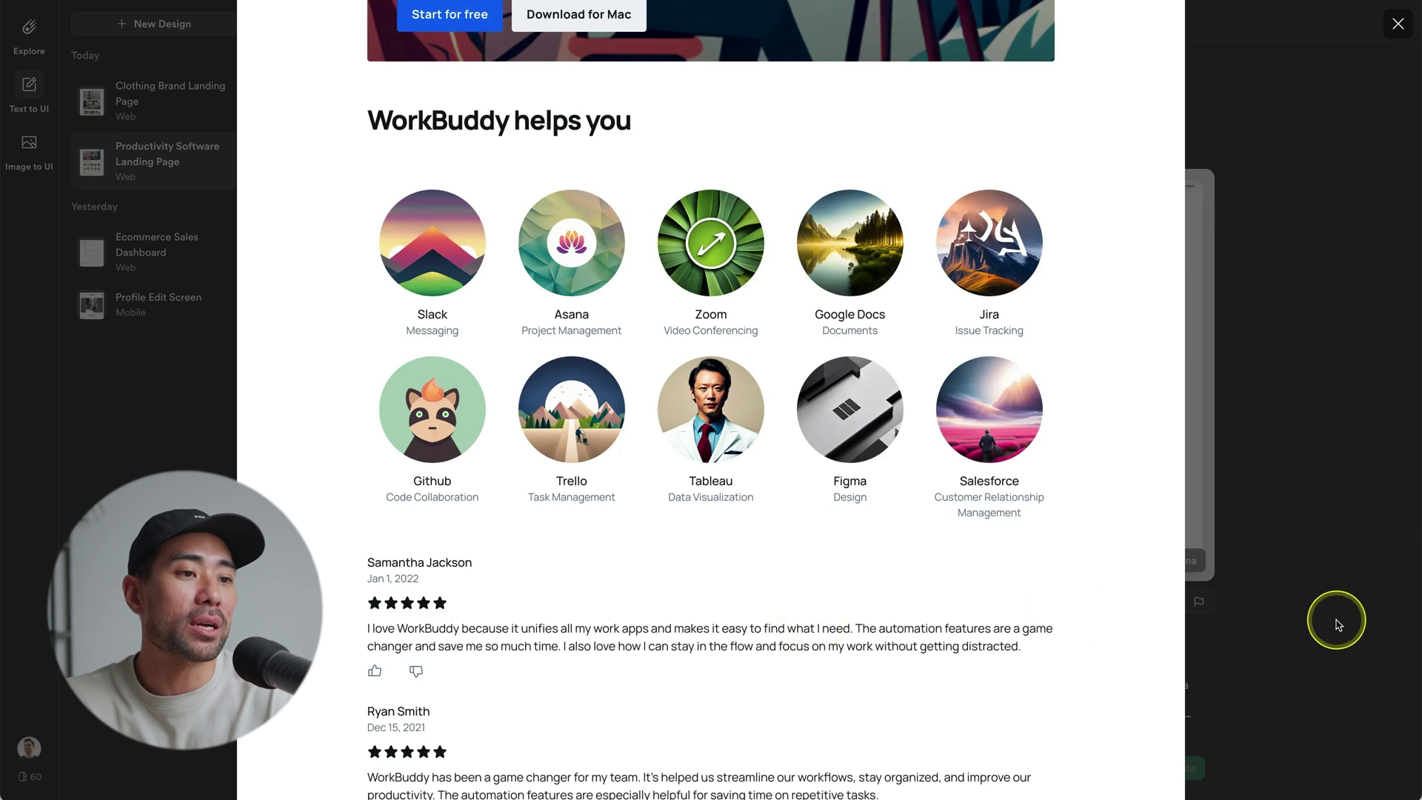
click(1338, 625)
scroll(1044, 576, down, 2)
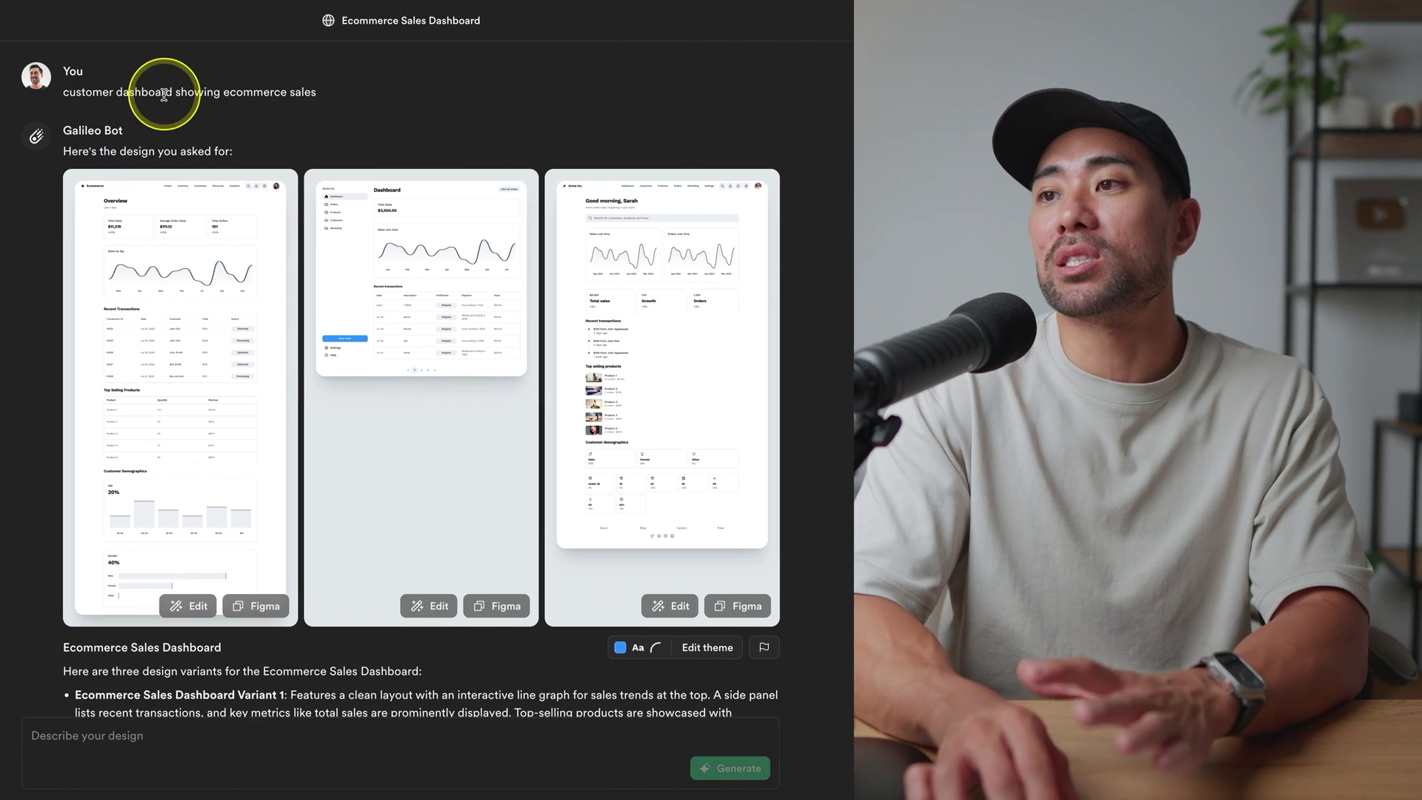
click(190, 357)
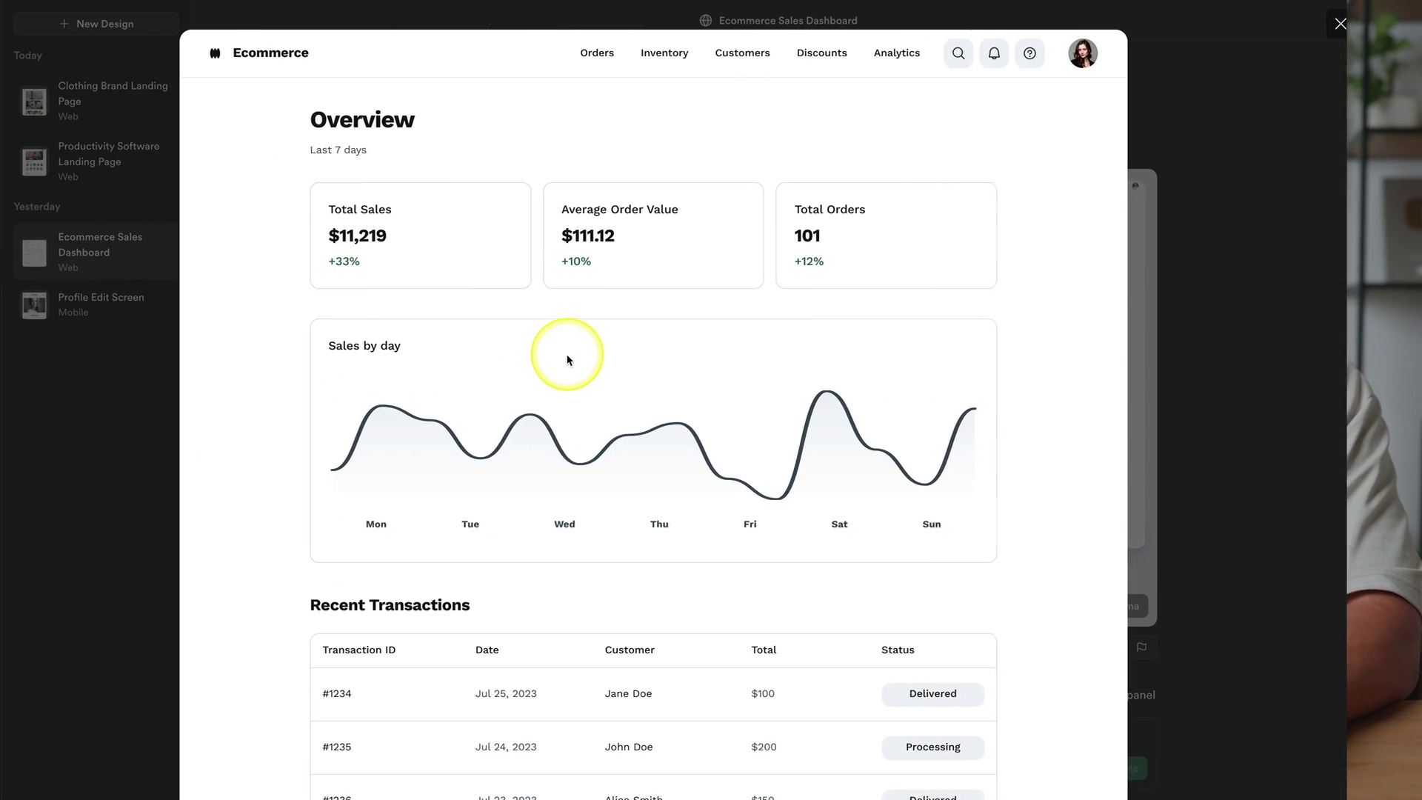
scroll(618, 459, down, 4)
scroll(957, 459, down, 12)
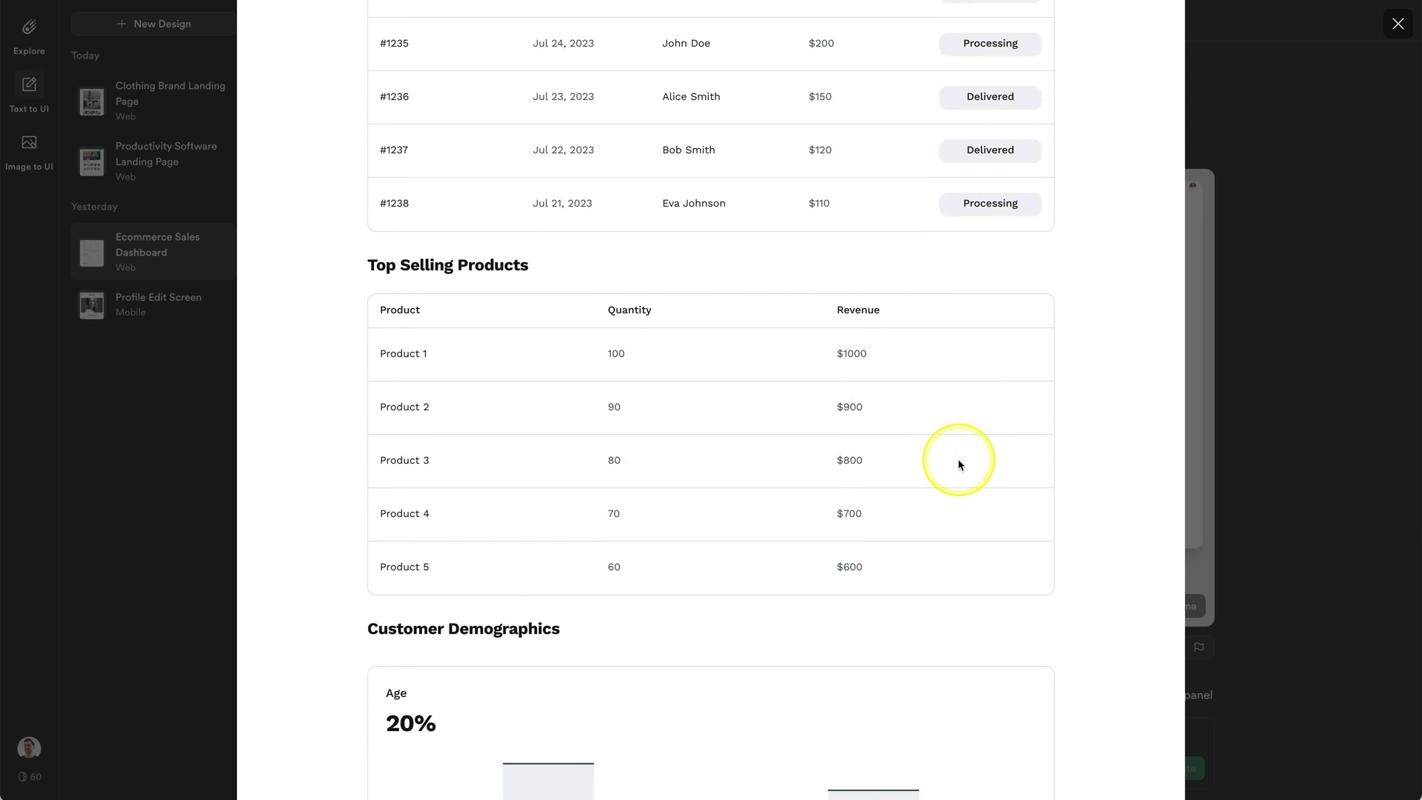
scroll(957, 461, up, 15)
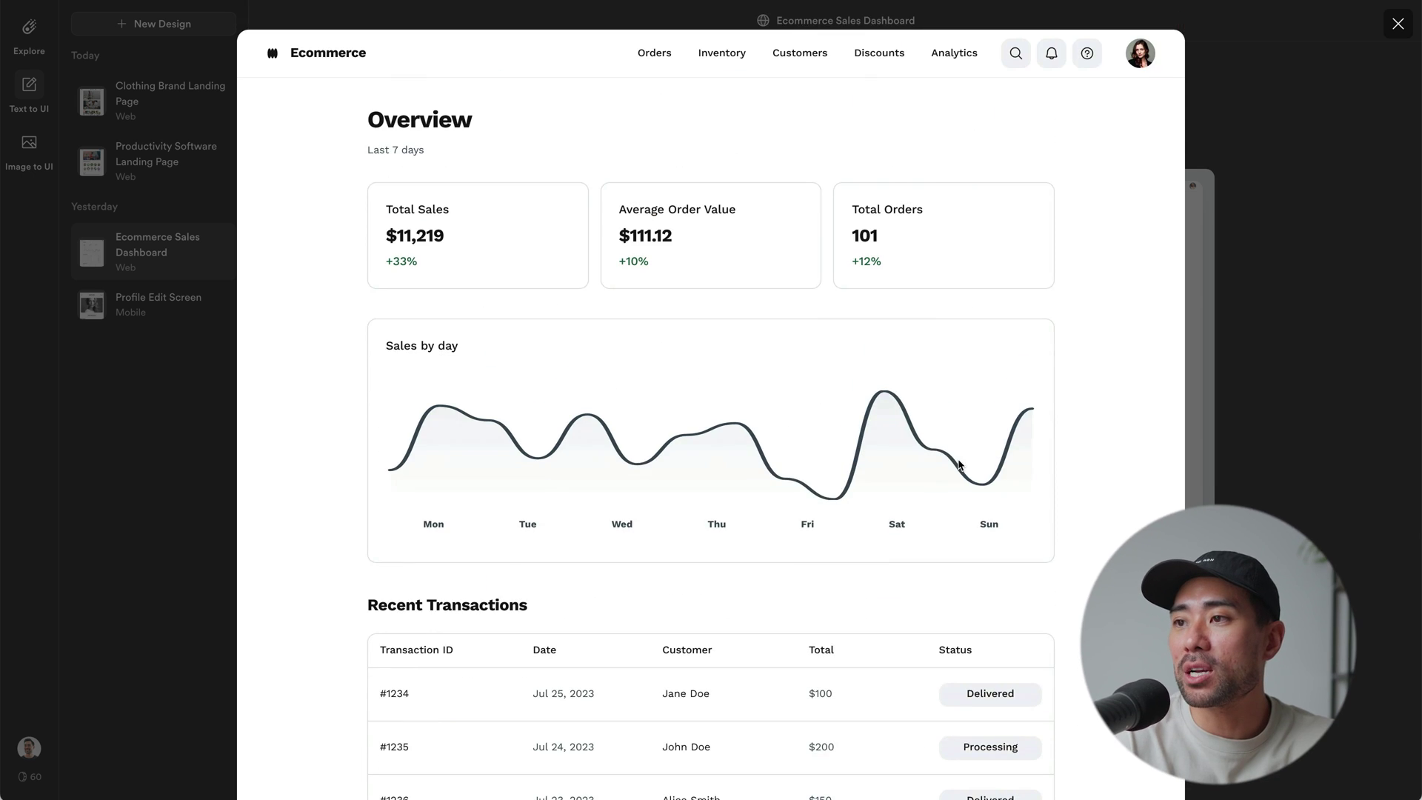
click(1296, 446)
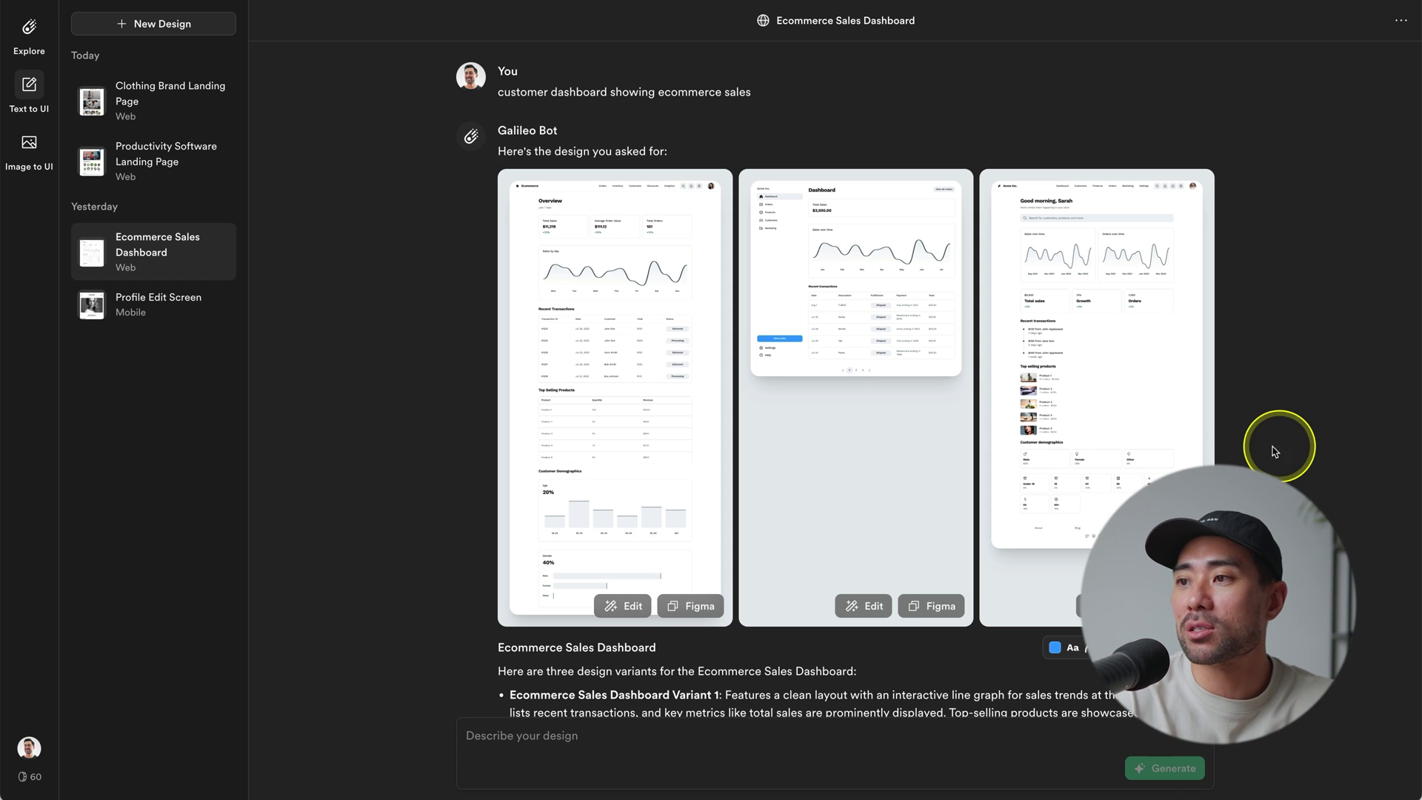
click(1099, 404)
scroll(951, 497, down, 4)
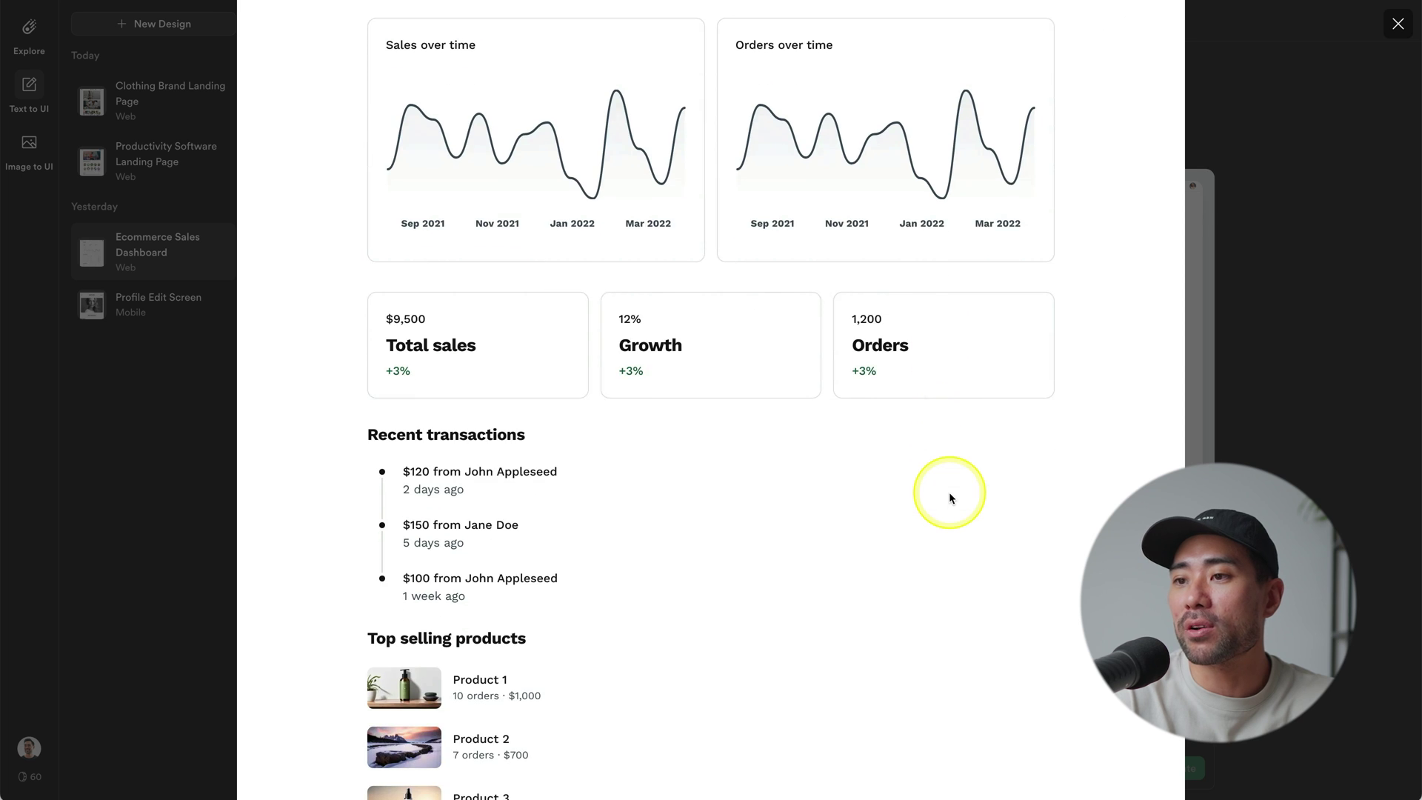
scroll(572, 585, down, 8)
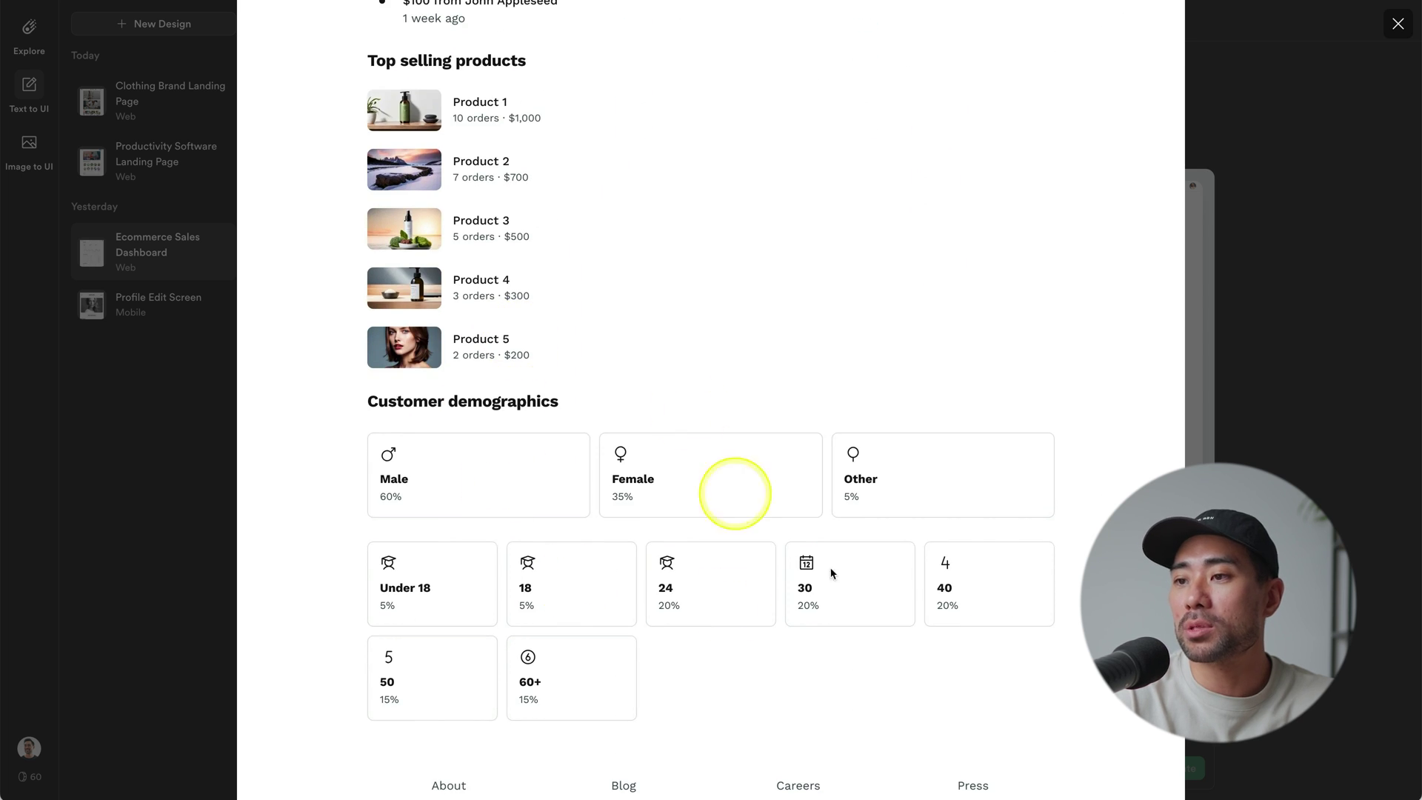
key(Escape)
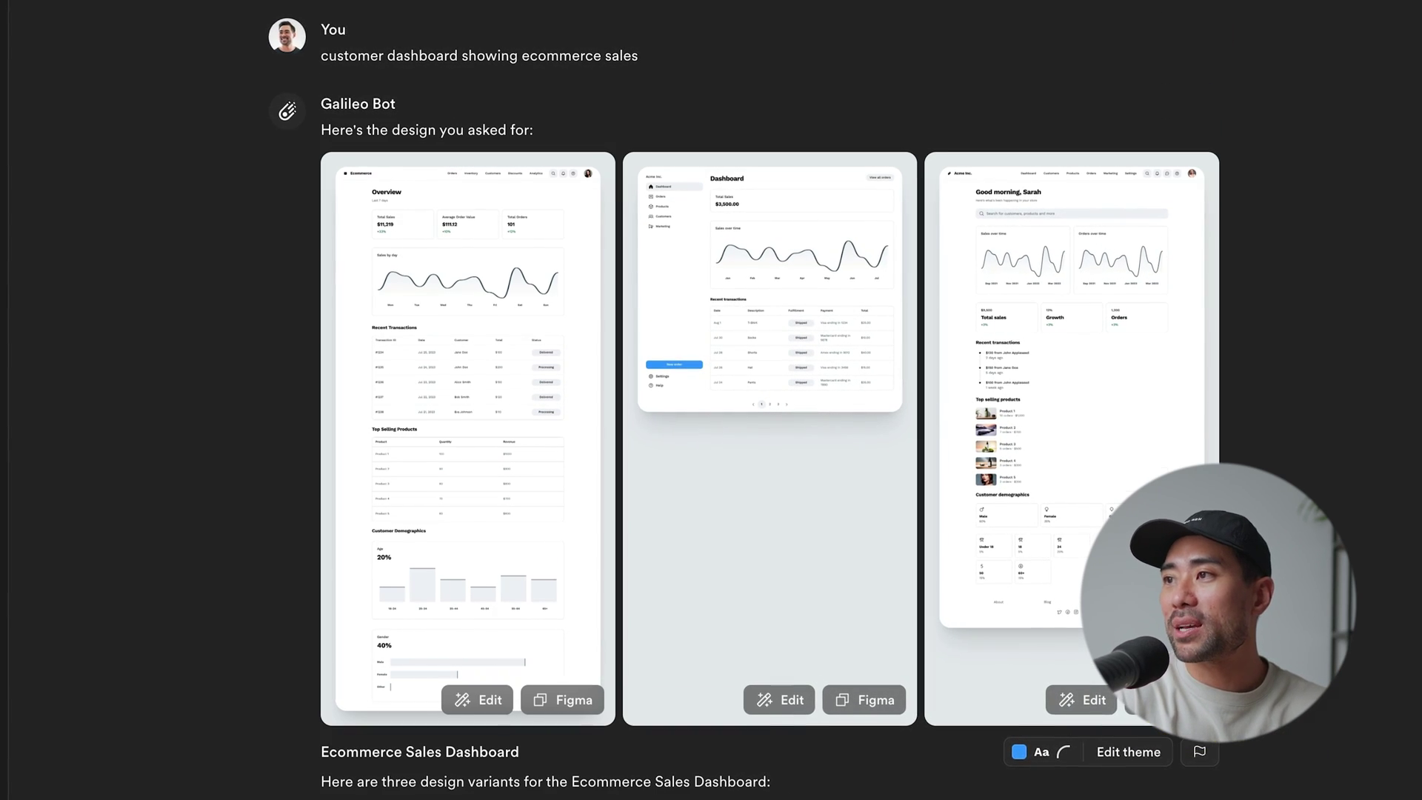
scroll(770, 414, down, 1)
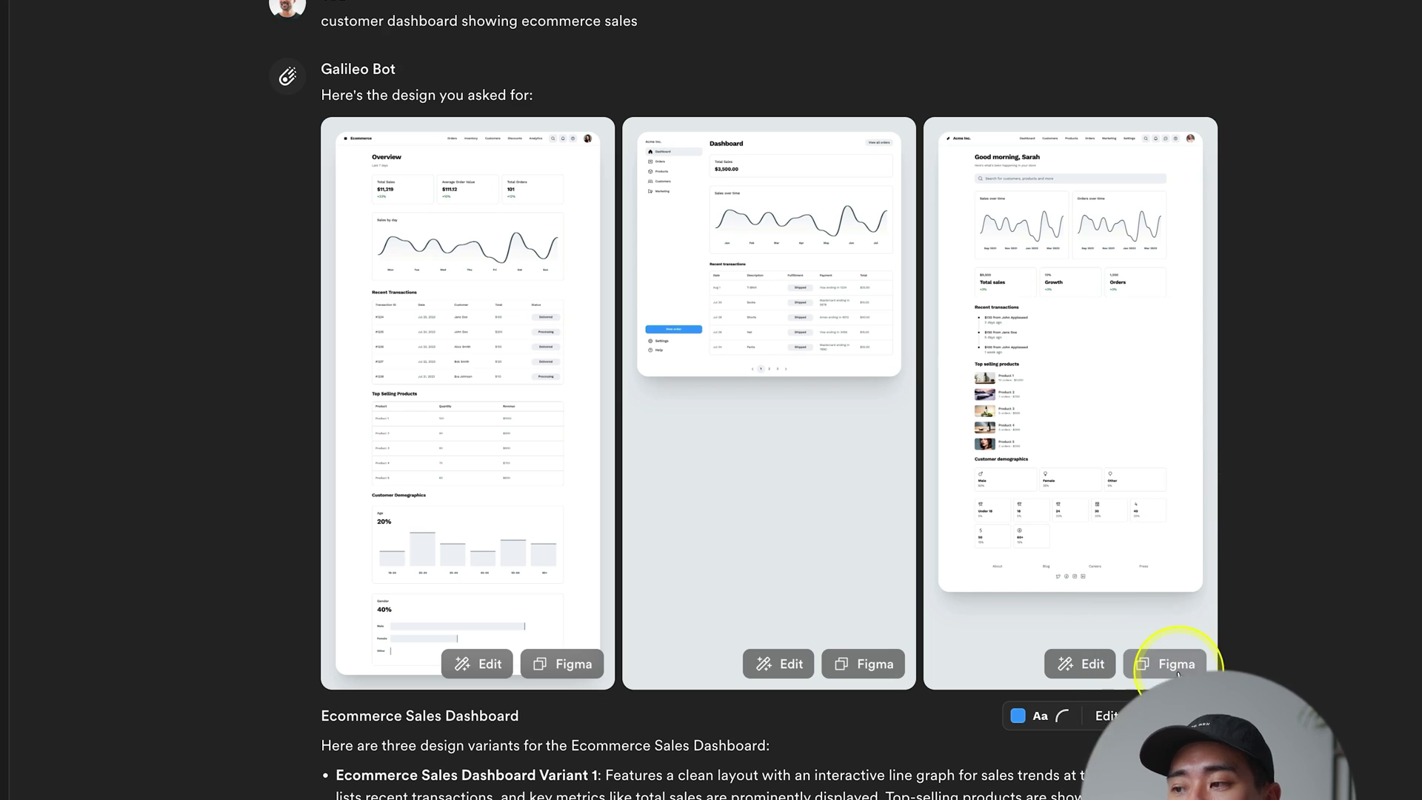